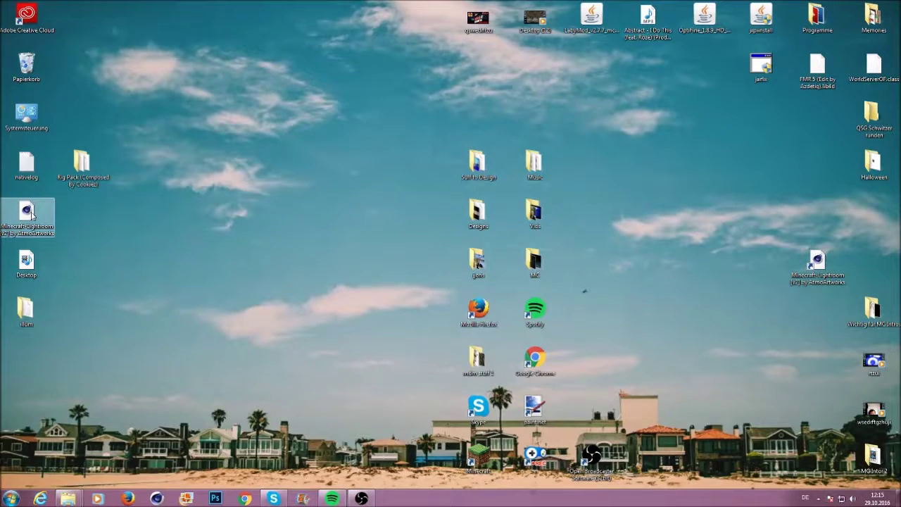
Step: Move the Rig Pack icon aside and open Minecraft-Lightroom.c4d from the desktop
{"action": "mouse_move", "coordinate": [83, 175]}
{"action": "left_mouse_down"}
{"action": "mouse_move", "coordinate": [141, 177]}
{"action": "mouse_move", "coordinate": [83, 218]}
{"action": "left_mouse_up"}
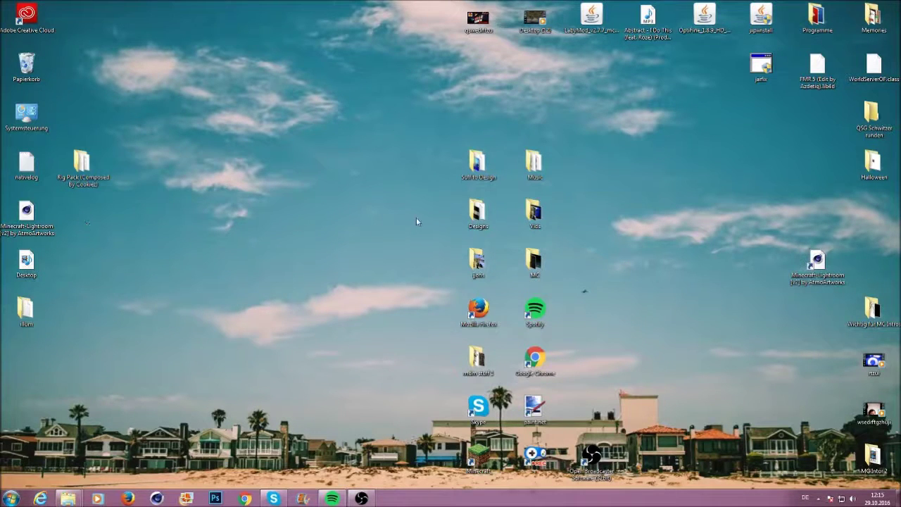
{"action": "left_click", "coordinate": [30, 219]}
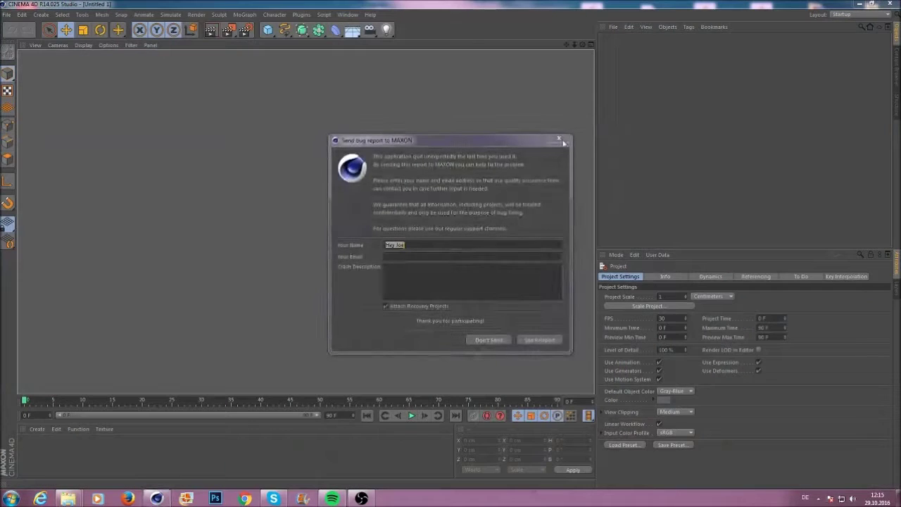
Step: Decline the bug report and minimize Cinema 4D to reach the desktop
{"action": "left_click", "coordinate": [559, 139]}
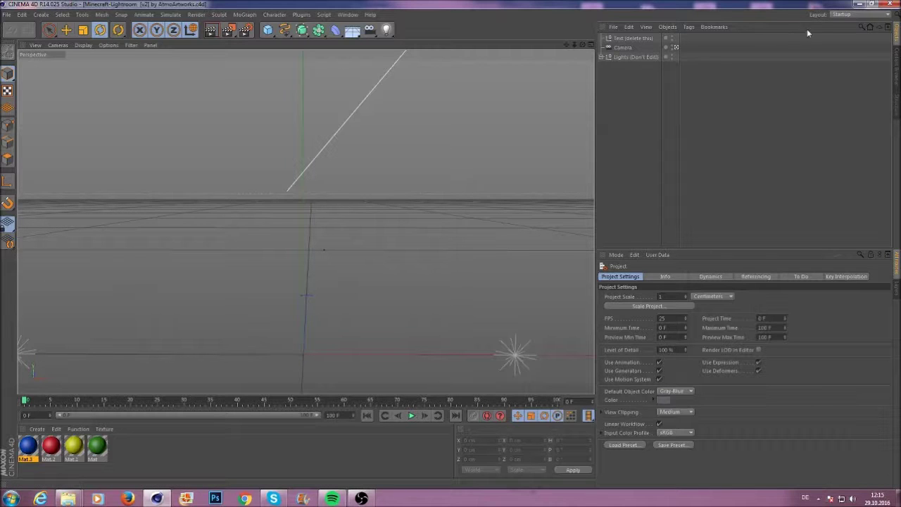
{"action": "left_click", "coordinate": [859, 5]}
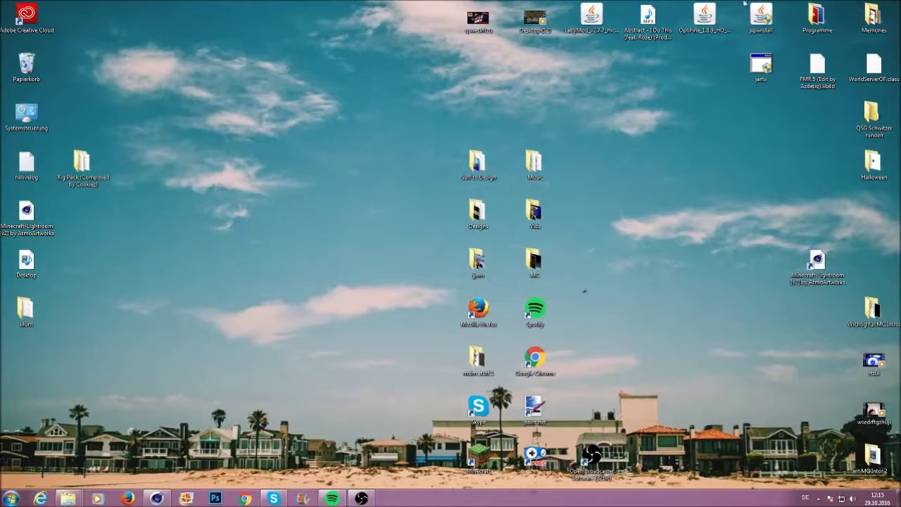
Step: Drag Character Rig.lib4d from the Rig Pack folder into the Cinema 4D viewport
{"action": "double_click", "coordinate": [83, 164]}
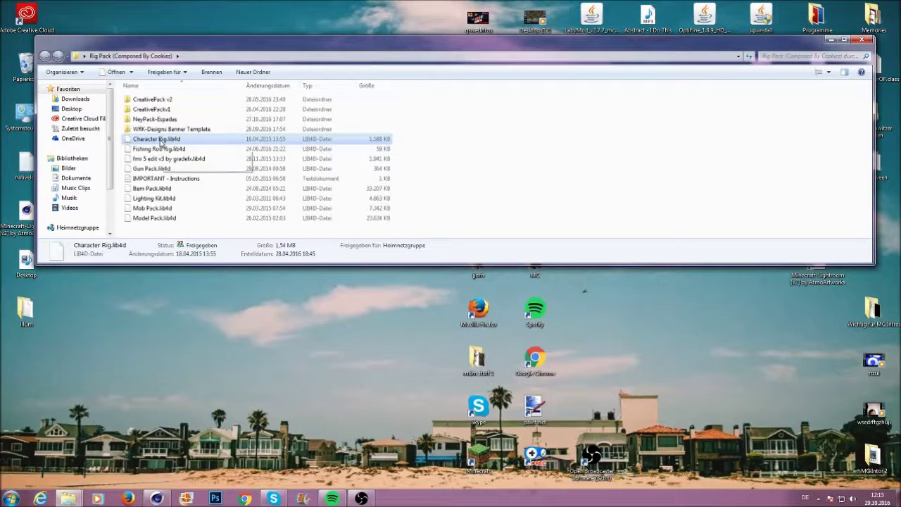
{"action": "mouse_move", "coordinate": [156, 139]}
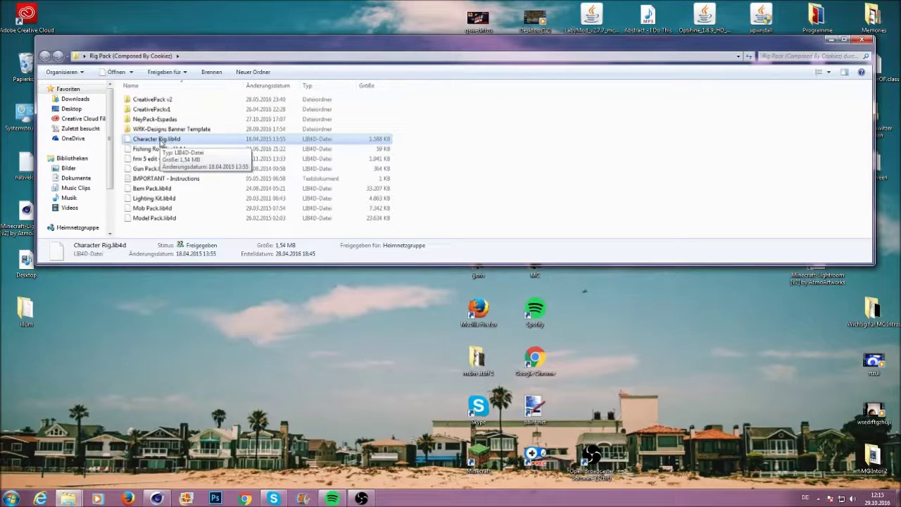
{"action": "left_click_drag", "start_coordinate": [160, 143], "coordinate": [167, 493]}
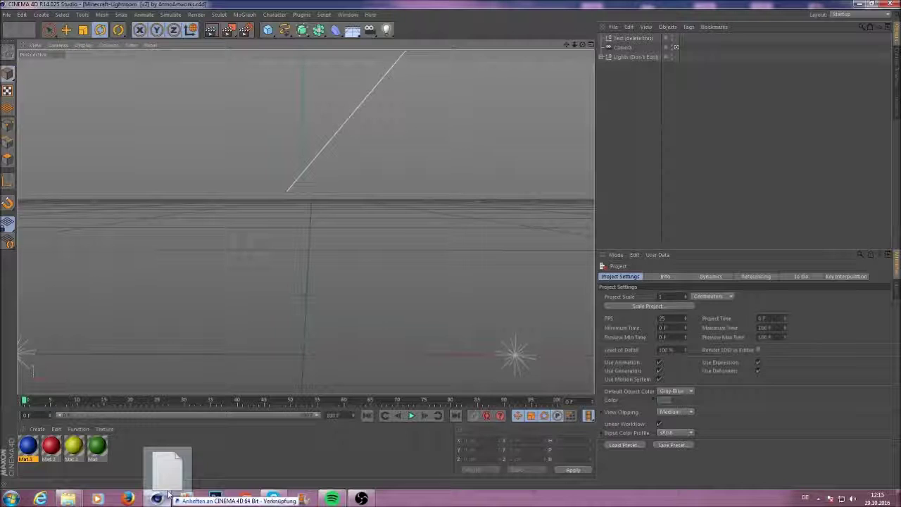
{"action": "left_click_drag", "start_coordinate": [168, 493], "coordinate": [239, 368]}
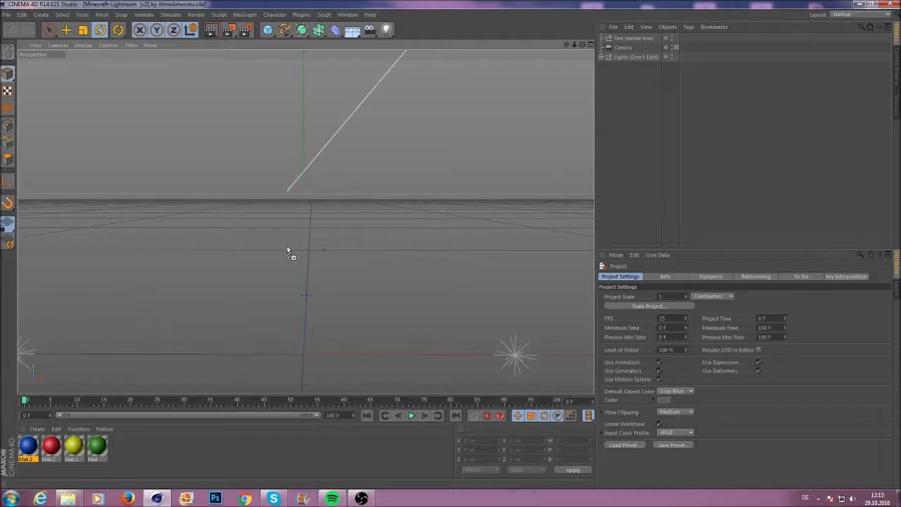
{"action": "left_click_drag", "start_coordinate": [286, 247], "coordinate": [286, 246]}
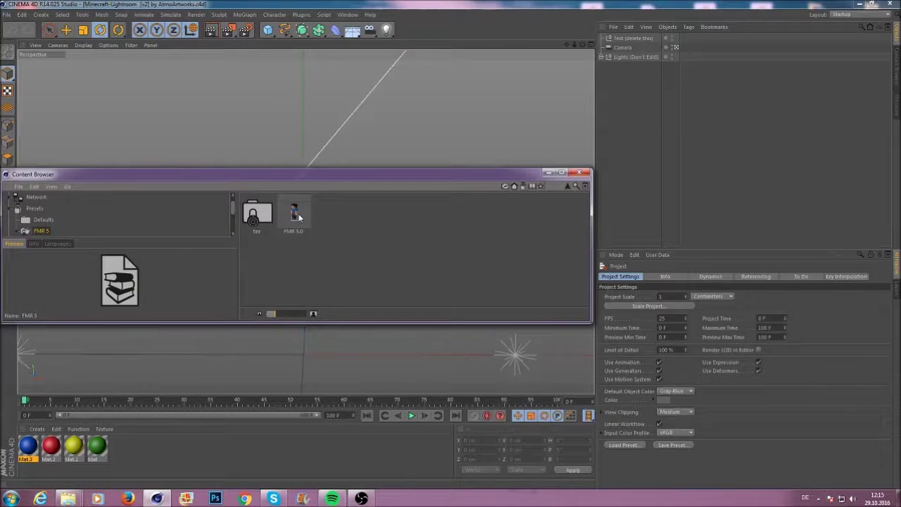
Step: Load FMR 5.0 from the Content Browser and give it a skin PNG from mdm stuff 1
{"action": "double_click", "coordinate": [295, 214]}
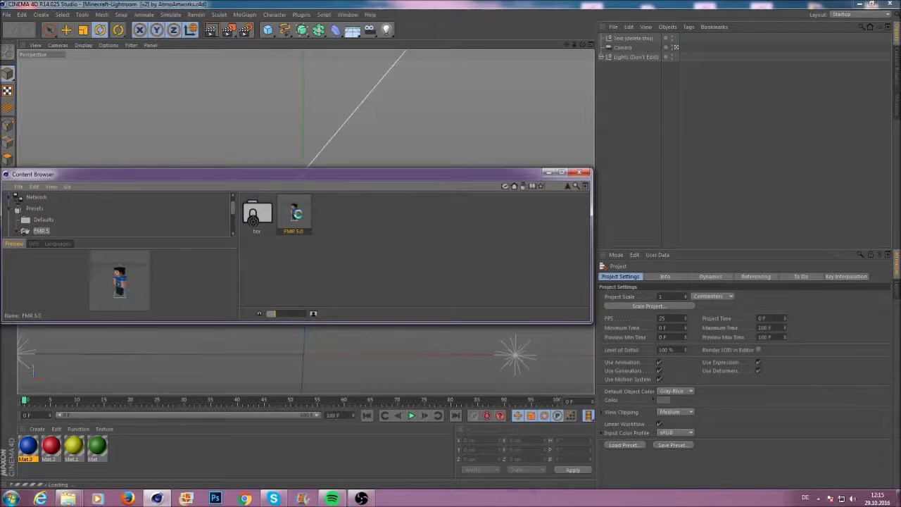
{"action": "left_click", "coordinate": [547, 173]}
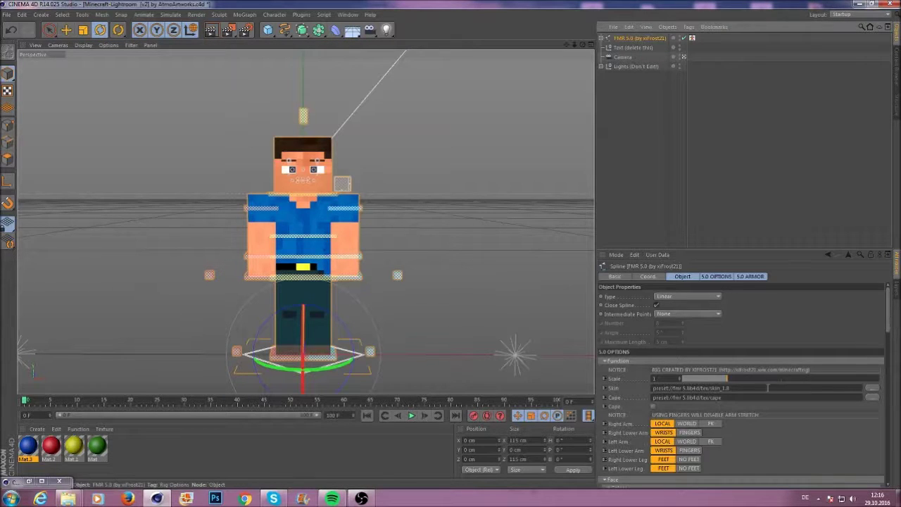
{"action": "left_click", "coordinate": [872, 392]}
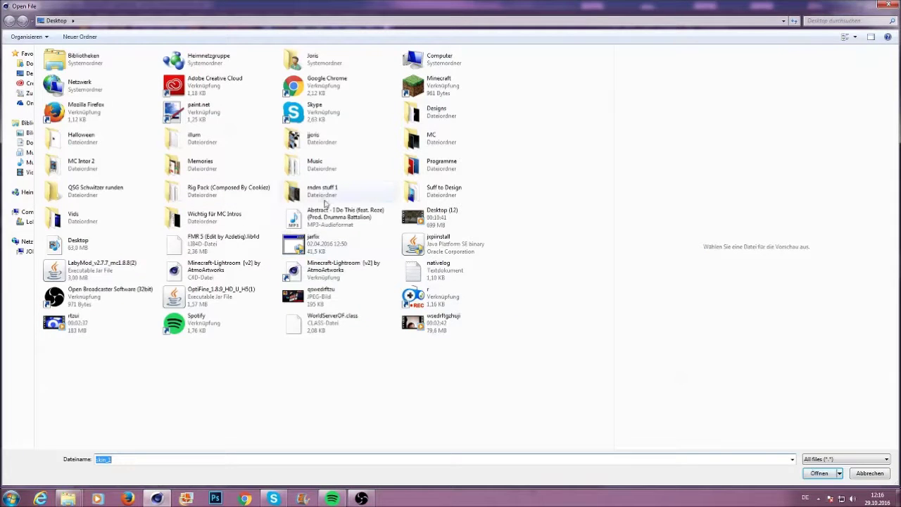
{"action": "double_click", "coordinate": [325, 196]}
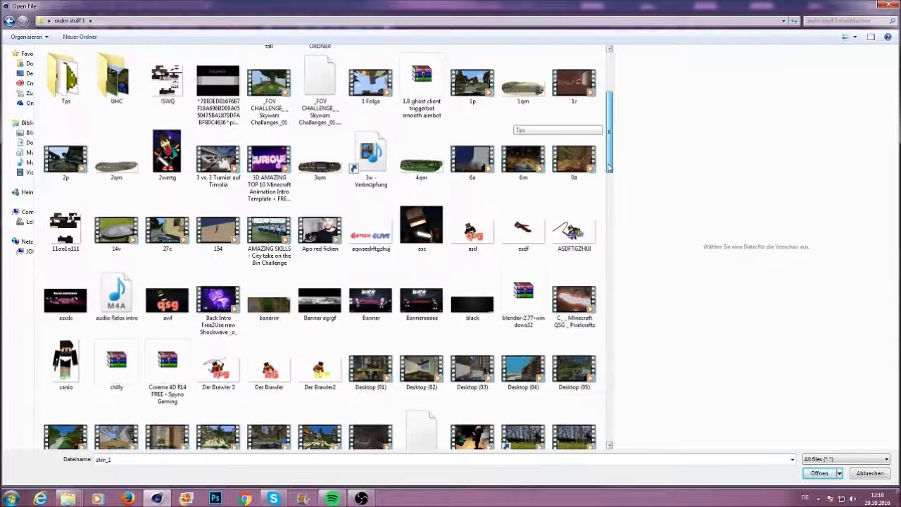
{"action": "double_click", "coordinate": [63, 213]}
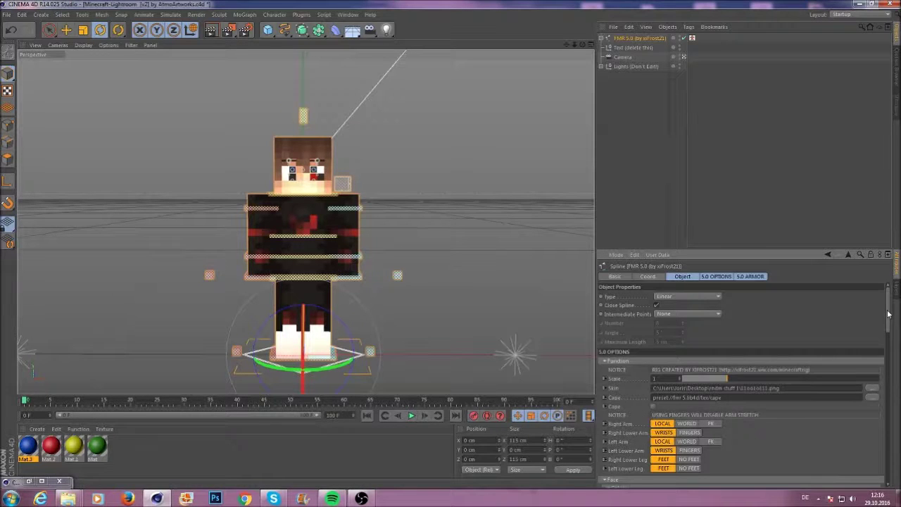
Step: Set Right Eye and Left Eye to OFF in the rig's Face options
{"action": "left_click_drag", "start_coordinate": [888, 314], "coordinate": [885, 341]}
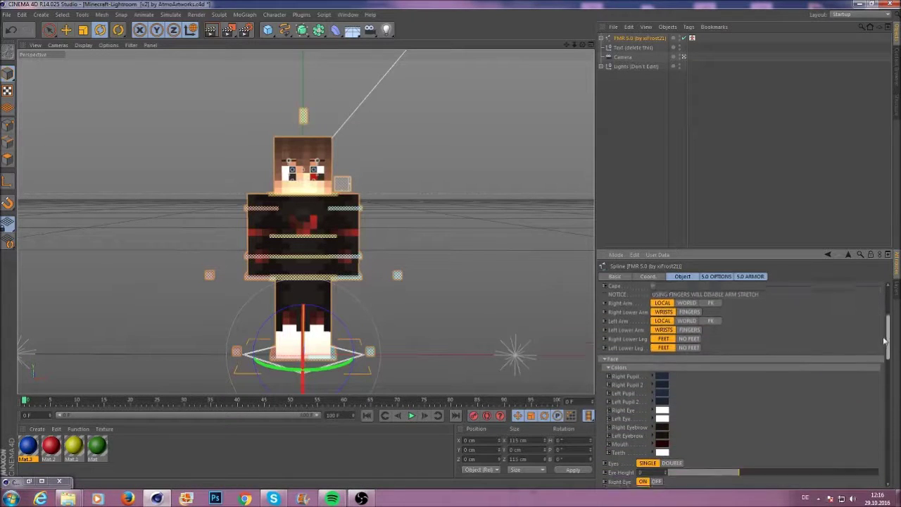
{"action": "left_click_drag", "start_coordinate": [885, 340], "coordinate": [884, 352]}
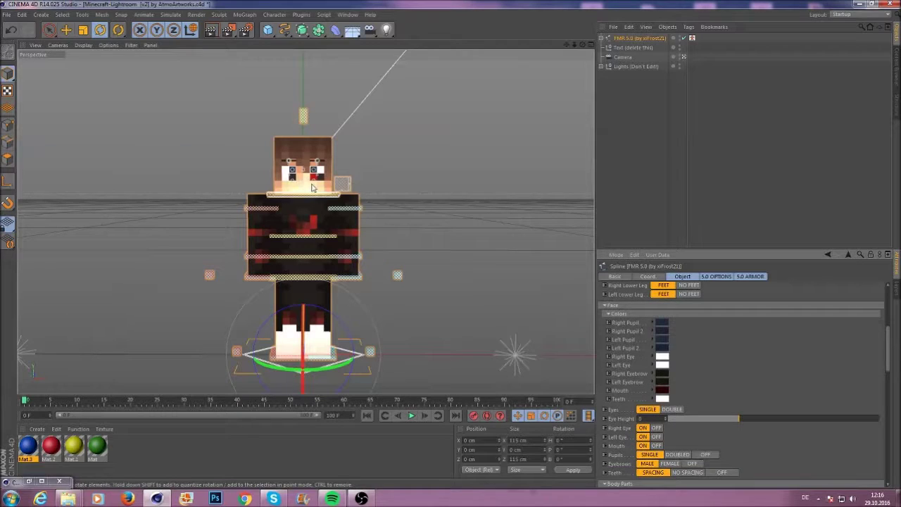
{"action": "left_click_drag", "start_coordinate": [888, 363], "coordinate": [888, 376]}
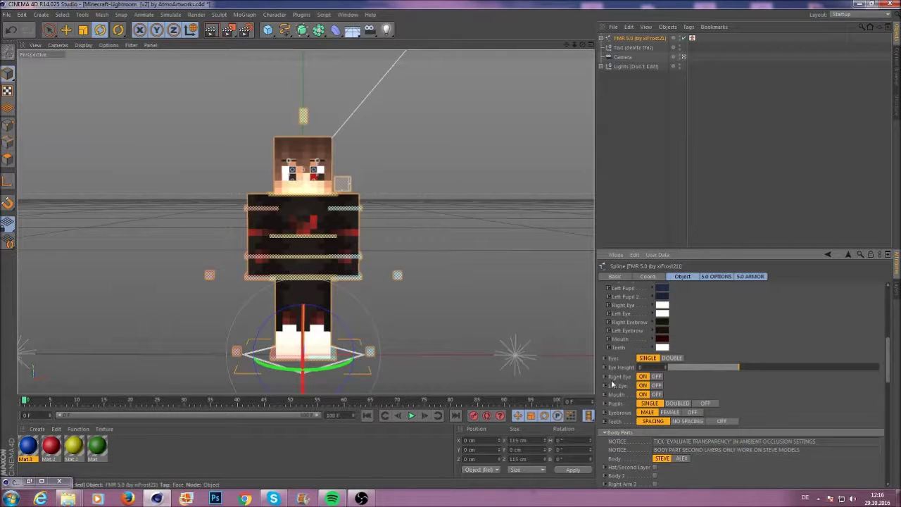
{"action": "left_click", "coordinate": [656, 377]}
{"action": "left_click", "coordinate": [656, 385]}
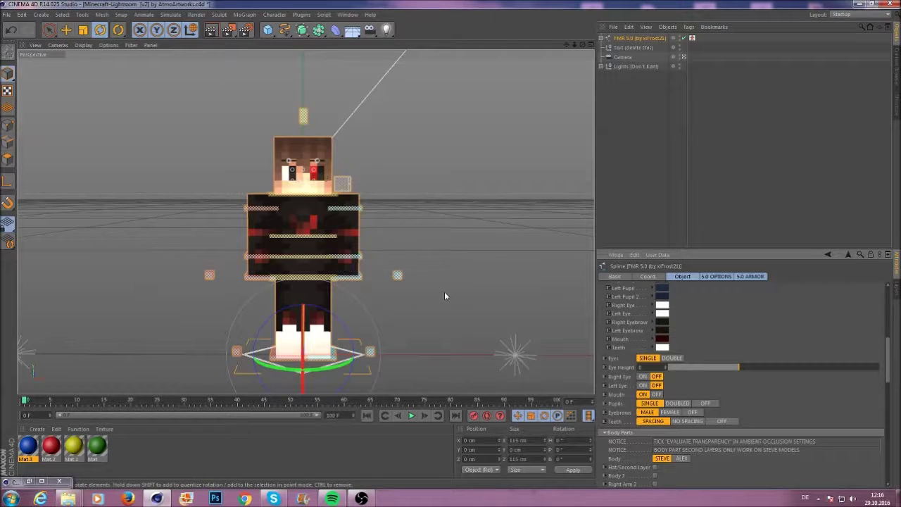
Step: Set Pupil and Eyebrows to OFF while keeping the spaced teeth
{"action": "left_click", "coordinate": [693, 412]}
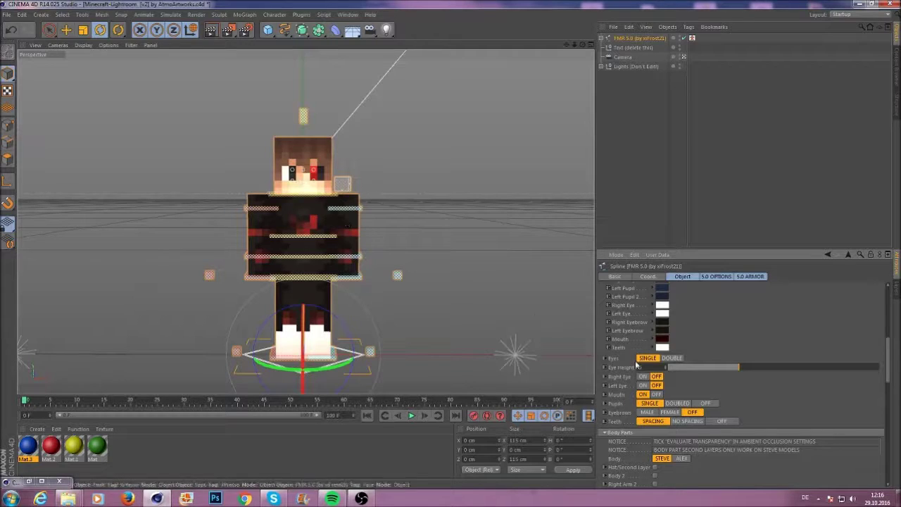
{"action": "left_click", "coordinate": [647, 412]}
{"action": "left_click", "coordinate": [721, 421]}
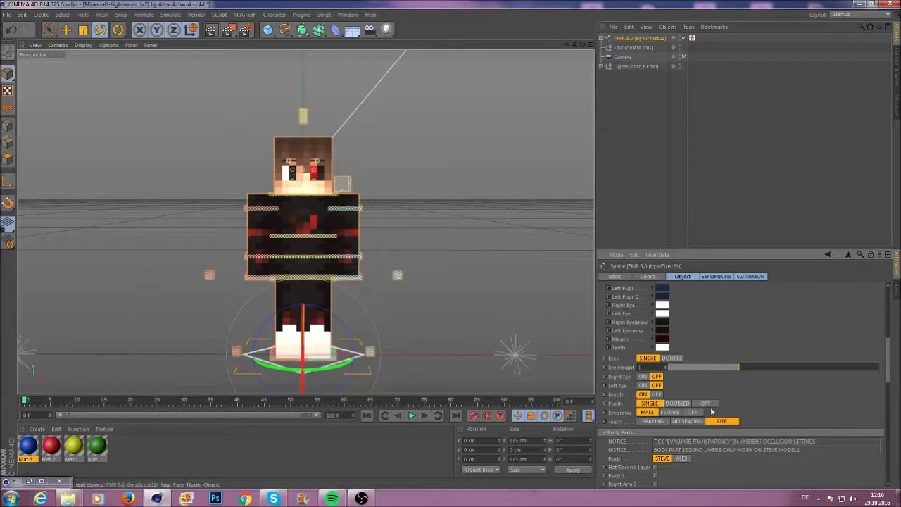
{"action": "left_click", "coordinate": [706, 403]}
{"action": "left_click", "coordinate": [660, 420]}
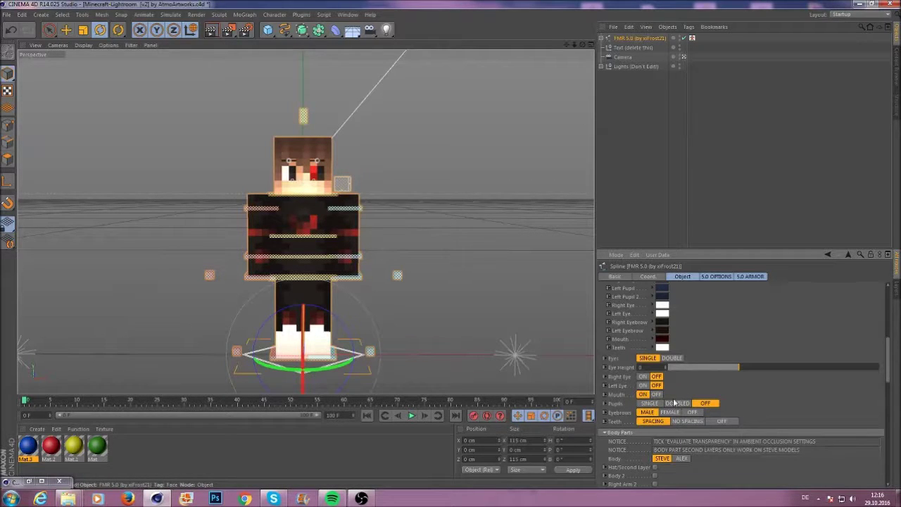
{"action": "left_click", "coordinate": [693, 412]}
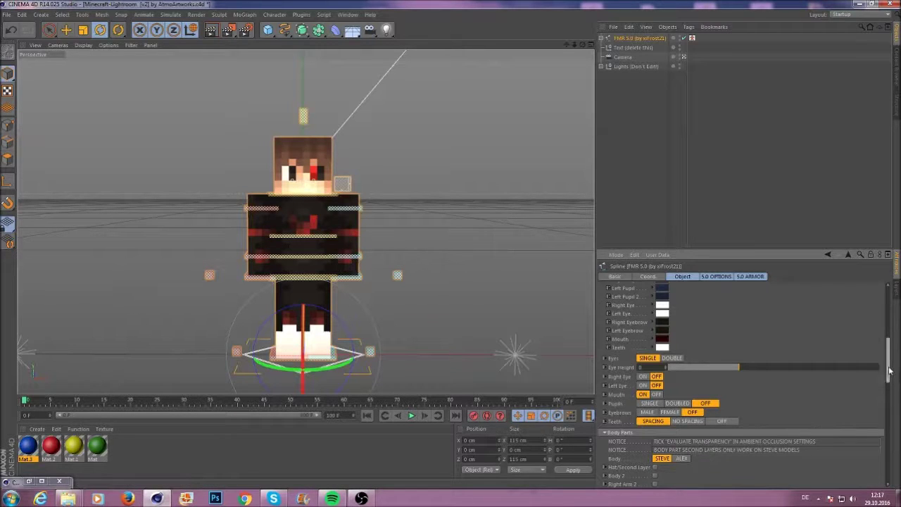
Step: Tick Hat/Second Layer and Body 2 under Body Parts, then deselect the rig
{"action": "left_click_drag", "start_coordinate": [889, 371], "coordinate": [889, 387]}
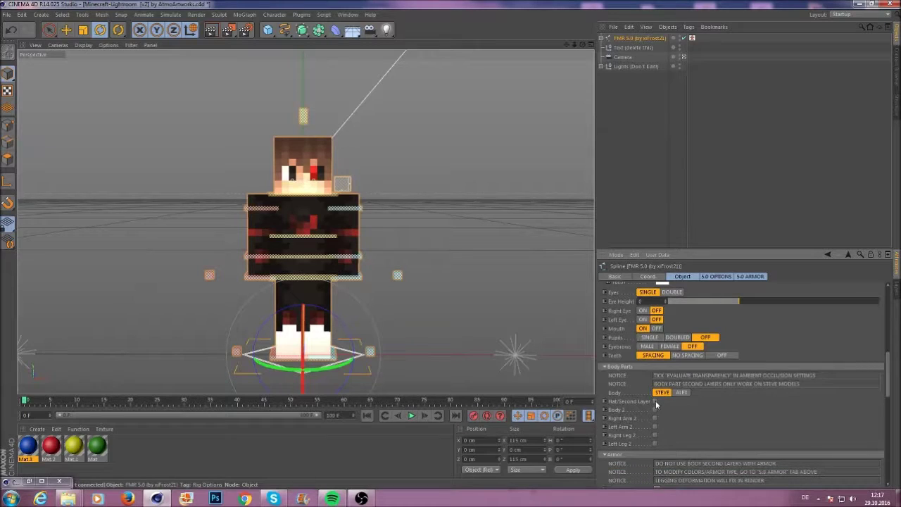
{"action": "left_click", "coordinate": [654, 401]}
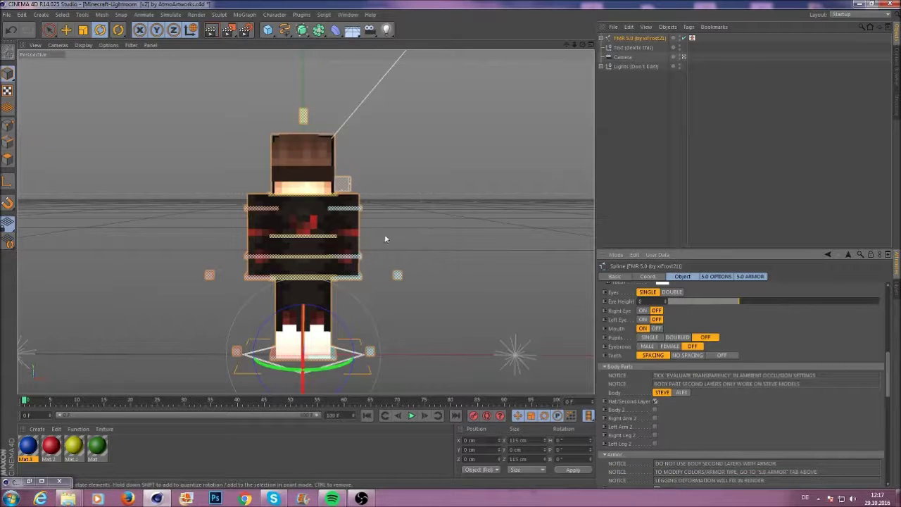
{"action": "left_click", "coordinate": [656, 409]}
{"action": "left_click_drag", "start_coordinate": [329, 198], "coordinate": [305, 222], "text": "alt"}
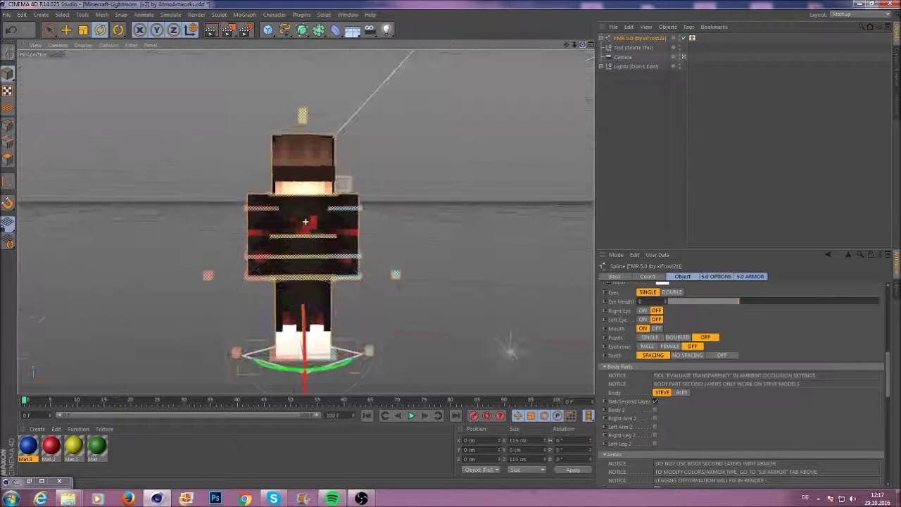
{"action": "left_click", "coordinate": [489, 122]}
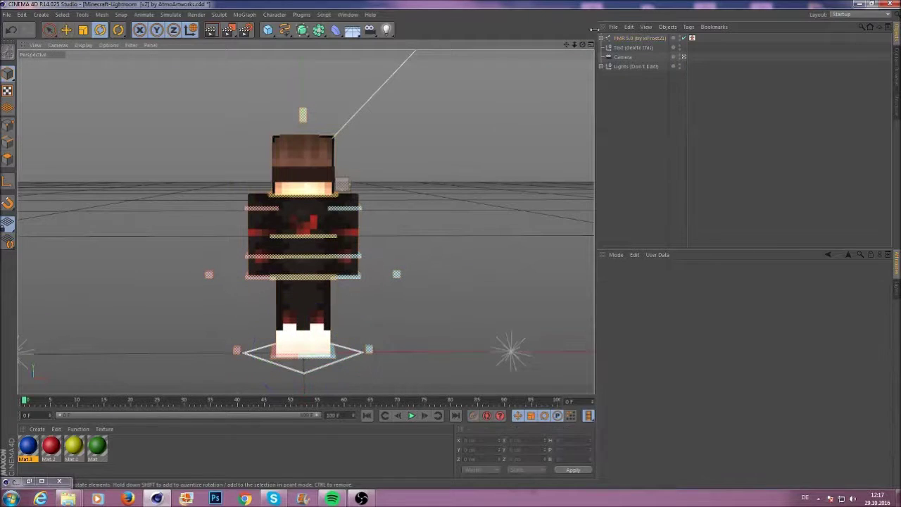
{"action": "left_click", "coordinate": [634, 38]}
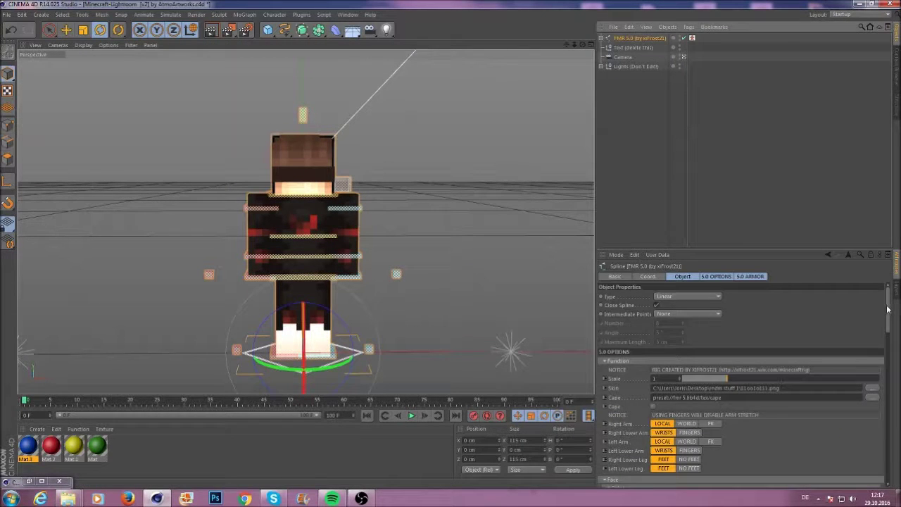
{"action": "left_click_drag", "start_coordinate": [887, 309], "coordinate": [872, 399]}
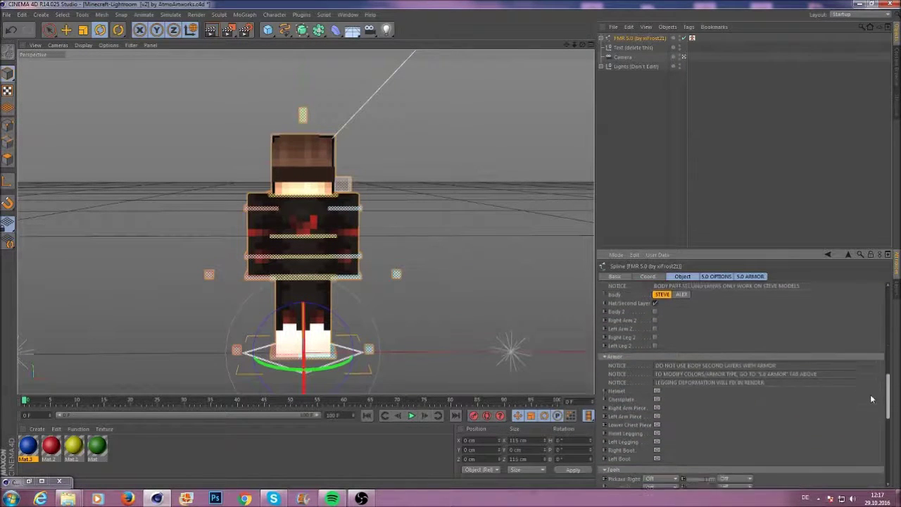
{"action": "scroll", "coordinate": [869, 399], "scroll_direction": "down", "scroll_amount": 1}
{"action": "left_click", "coordinate": [657, 368]}
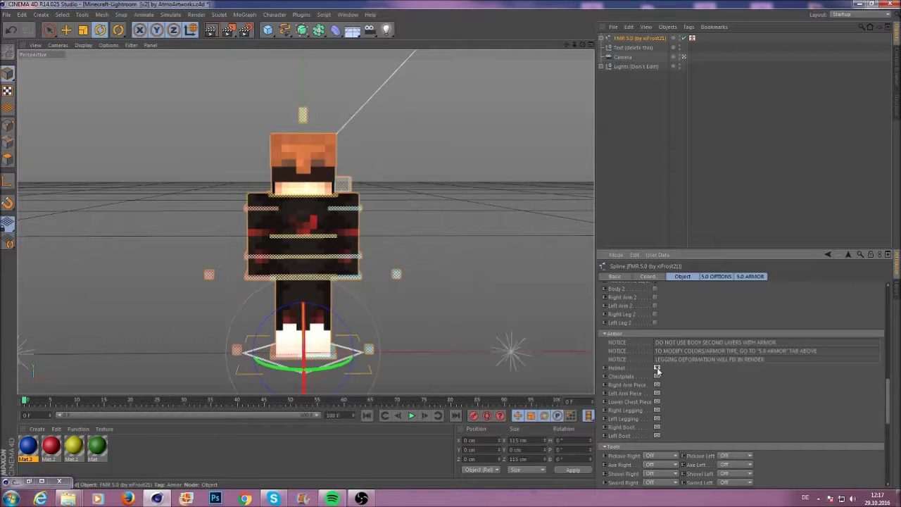
{"action": "left_click", "coordinate": [656, 367]}
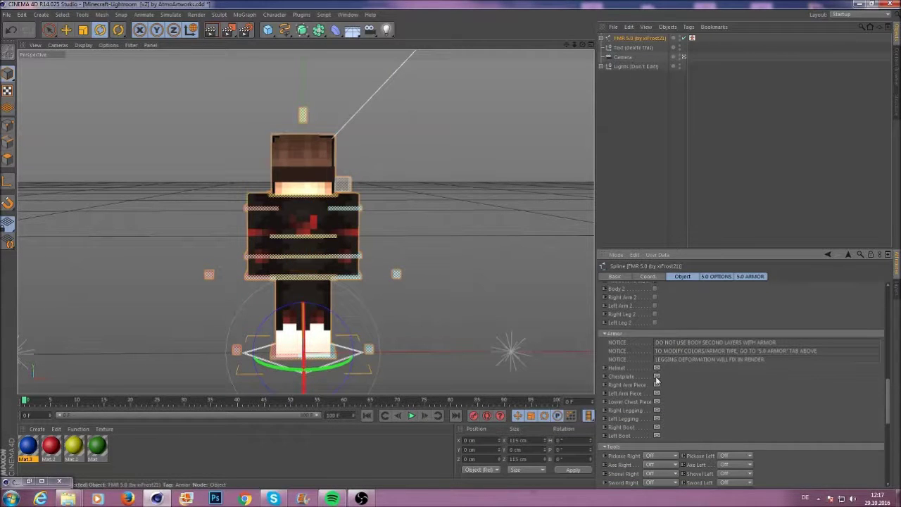
{"action": "left_click_drag", "start_coordinate": [891, 398], "coordinate": [898, 417]}
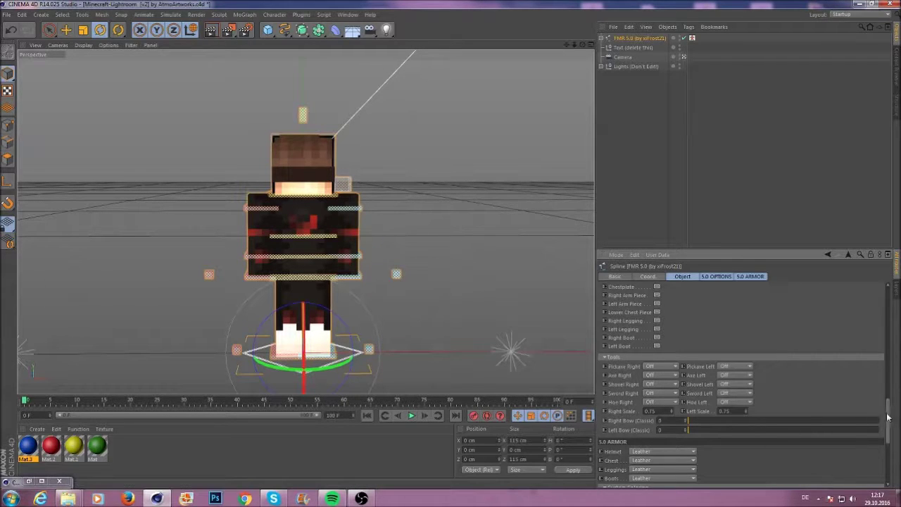
{"action": "scroll", "coordinate": [883, 437], "scroll_direction": "down", "scroll_amount": 3}
{"action": "scroll", "coordinate": [883, 436], "scroll_direction": "down", "scroll_amount": 3}
{"action": "left_click_drag", "start_coordinate": [887, 456], "coordinate": [890, 370]}
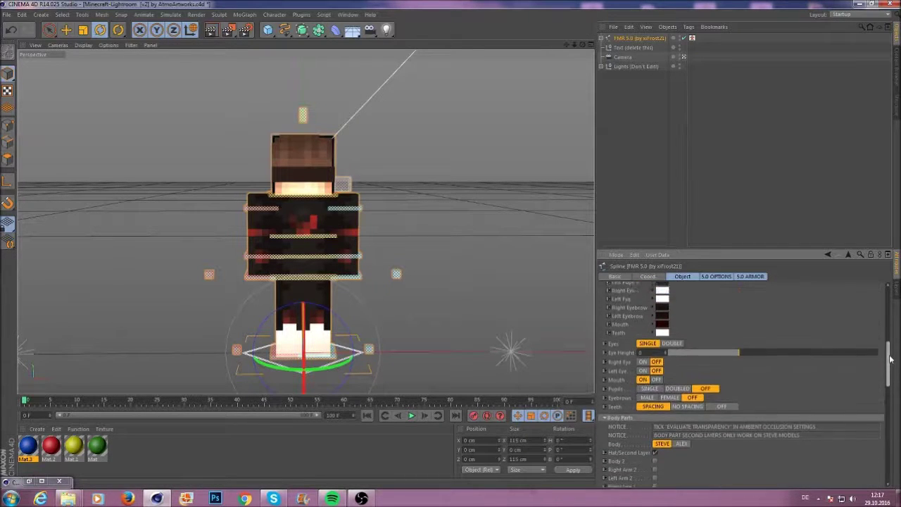
{"action": "left_click_drag", "start_coordinate": [889, 370], "coordinate": [889, 303]}
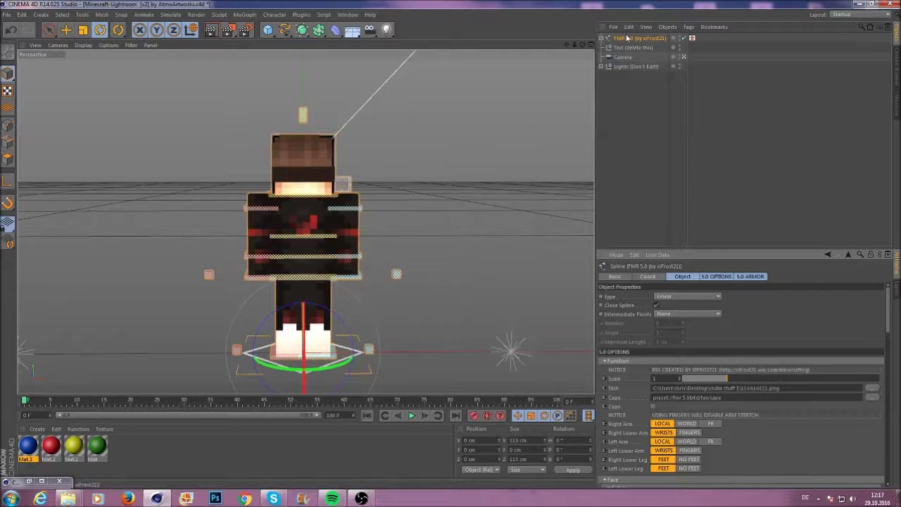
Step: Move both goalArm controllers outward so the arms spread from the body
{"action": "left_click", "coordinate": [399, 206]}
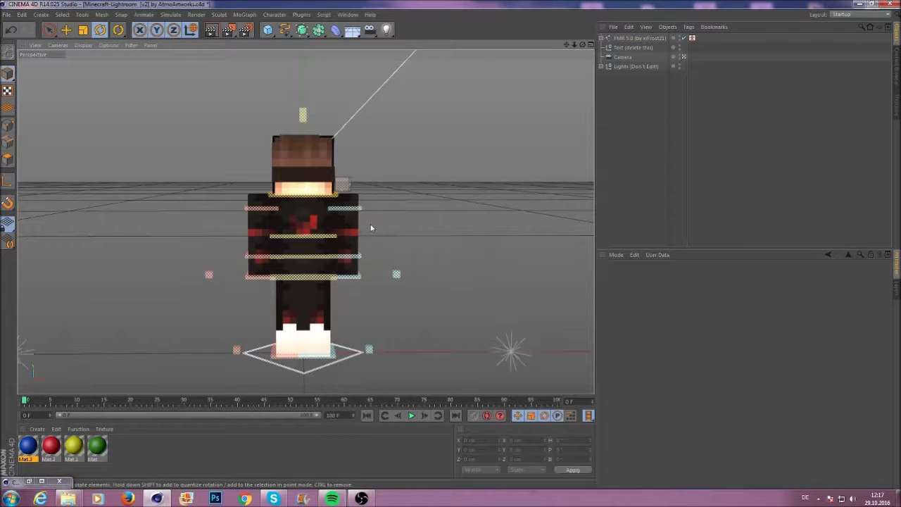
{"action": "key", "text": "e"}
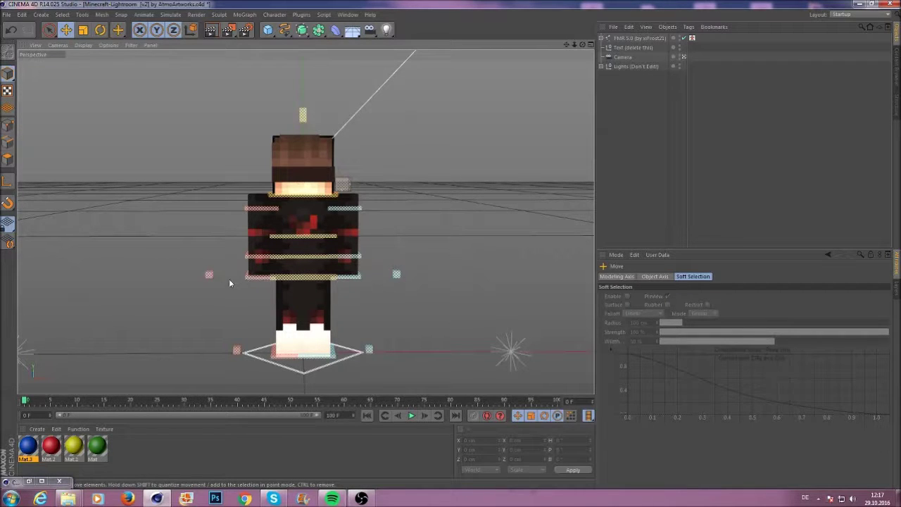
{"action": "left_click", "coordinate": [257, 279]}
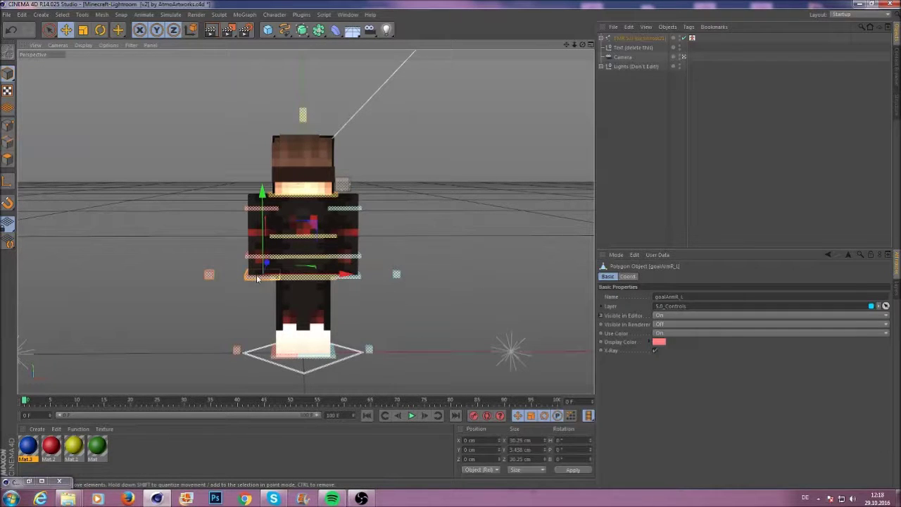
{"action": "left_click_drag", "start_coordinate": [312, 227], "coordinate": [285, 224]}
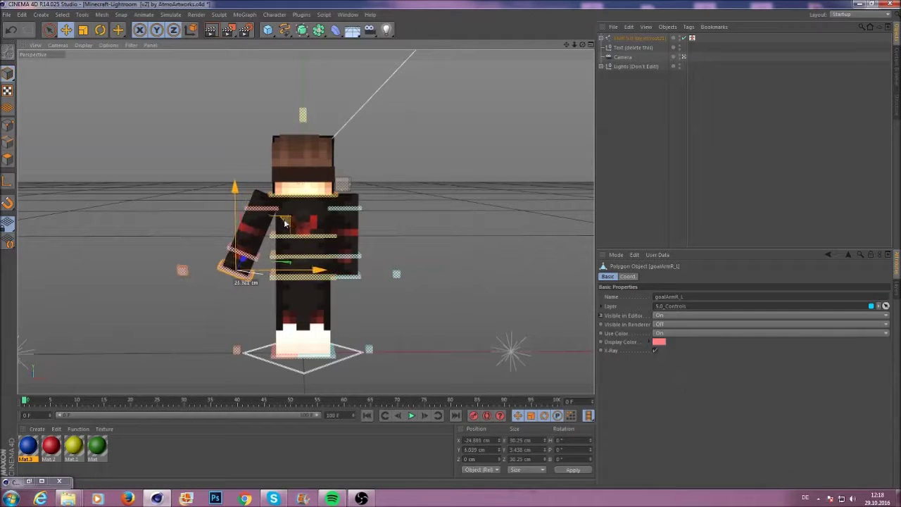
{"action": "left_click_drag", "start_coordinate": [285, 224], "coordinate": [290, 231]}
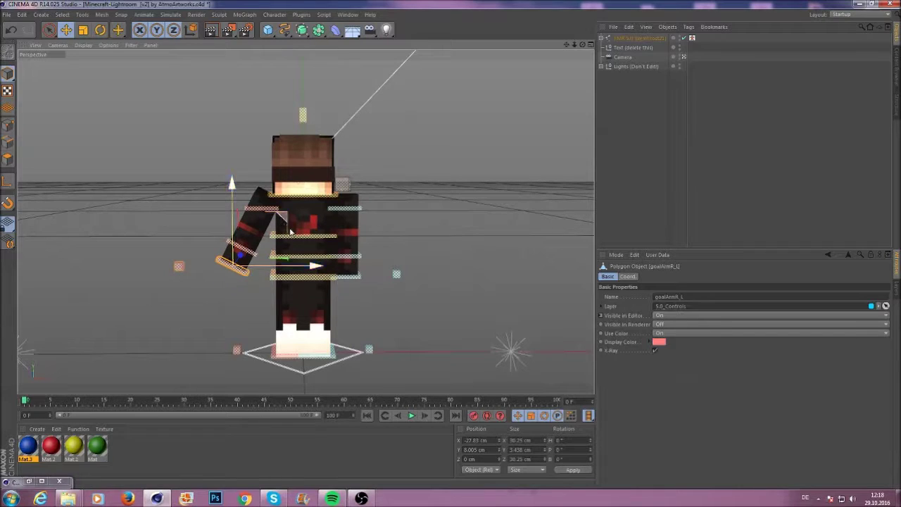
{"action": "mouse_move", "coordinate": [348, 273]}
{"action": "left_mouse_down"}
{"action": "mouse_move", "coordinate": [404, 226]}
{"action": "mouse_move", "coordinate": [424, 226]}
{"action": "left_mouse_up"}
Step: Drag both goalLeg controllers outward to set the legs apart
{"action": "left_click", "coordinate": [292, 358]}
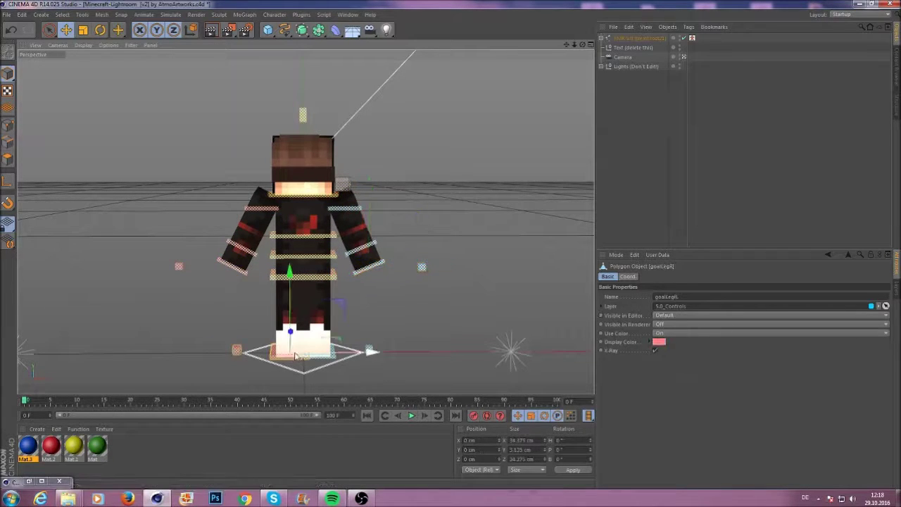
{"action": "left_click_drag", "start_coordinate": [338, 305], "coordinate": [316, 302]}
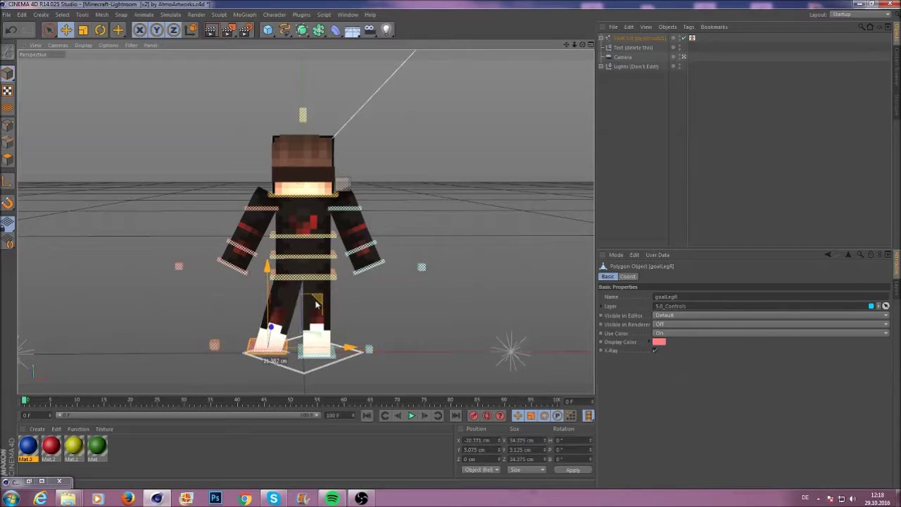
{"action": "left_click_drag", "start_coordinate": [375, 311], "coordinate": [392, 304]}
{"action": "left_click", "coordinate": [436, 285]}
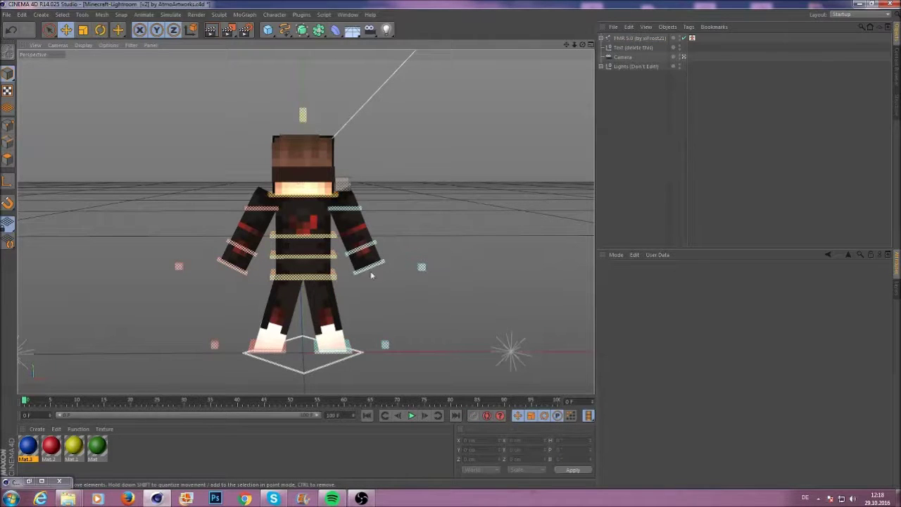
Step: Rotate the torso controller to lean sideways and raise the arm up-left
{"action": "left_click", "coordinate": [299, 240]}
{"action": "key", "text": "r"}
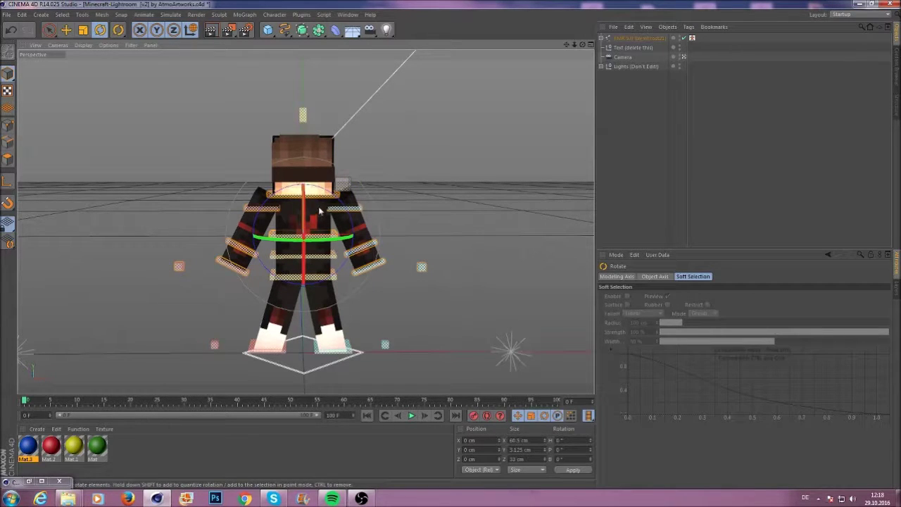
{"action": "mouse_move", "coordinate": [314, 207]}
{"action": "left_mouse_down"}
{"action": "mouse_move", "coordinate": [360, 240]}
{"action": "mouse_move", "coordinate": [264, 237]}
{"action": "mouse_move", "coordinate": [269, 297]}
{"action": "left_mouse_up"}
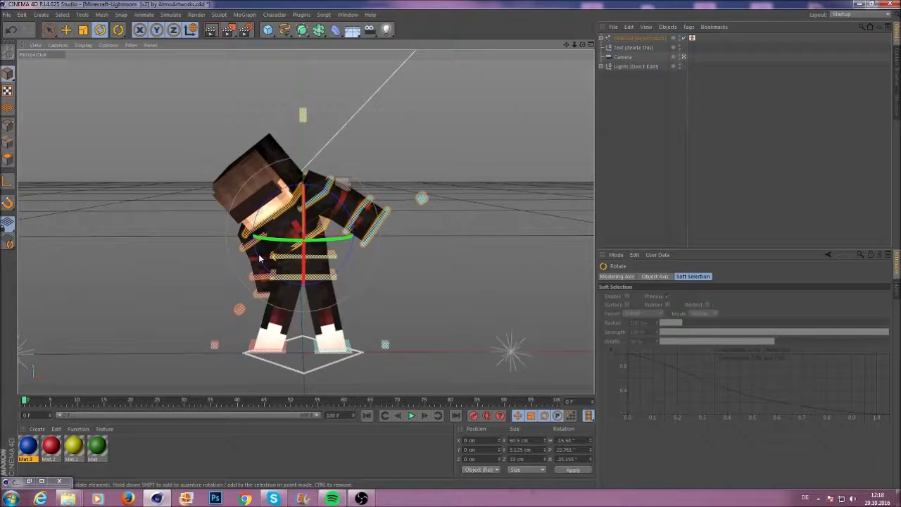
{"action": "left_click", "coordinate": [269, 297]}
{"action": "key", "text": "e"}
{"action": "left_click_drag", "start_coordinate": [271, 237], "coordinate": [252, 228]}
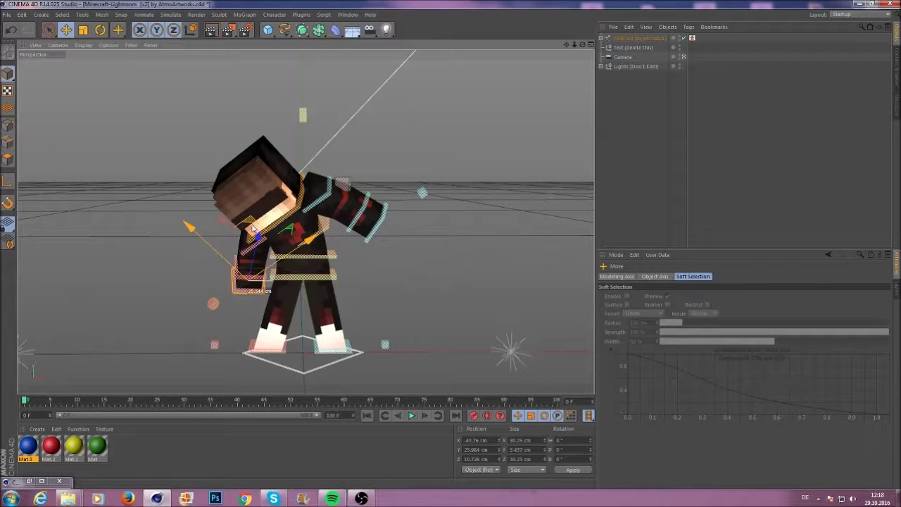
Step: Tilt the head with controlNeck and slide the left arm further left
{"action": "left_click", "coordinate": [289, 223]}
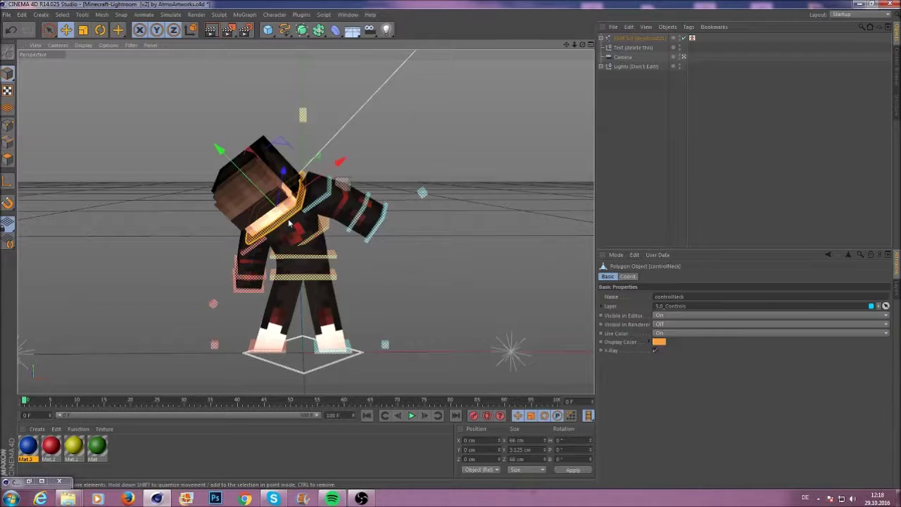
{"action": "key", "text": "r"}
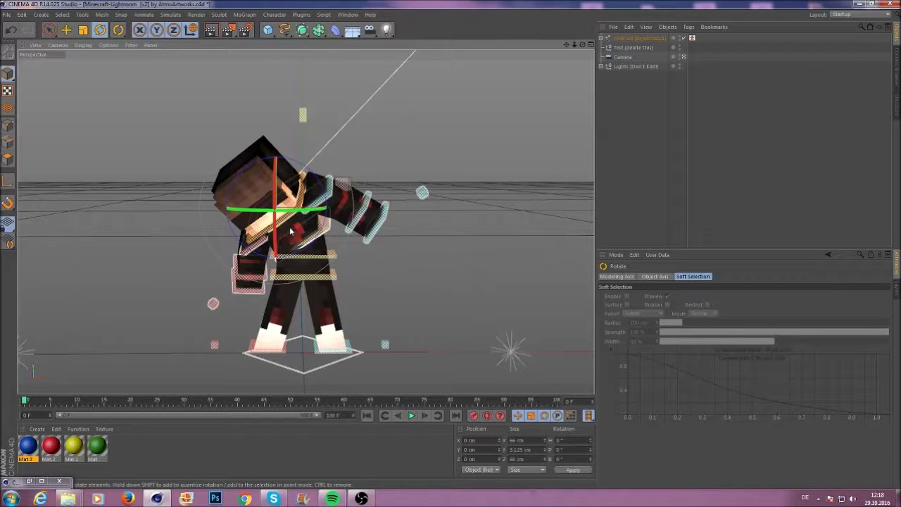
{"action": "left_click_drag", "start_coordinate": [290, 230], "coordinate": [297, 206]}
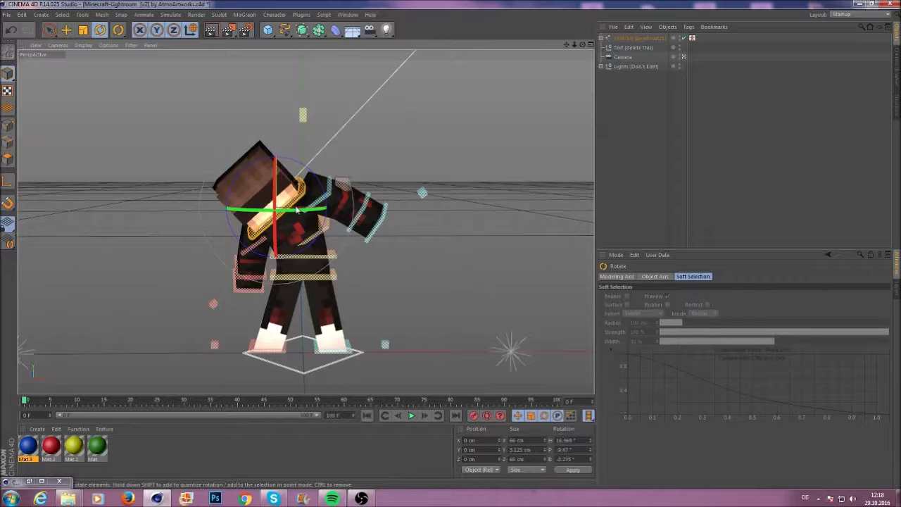
{"action": "mouse_move", "coordinate": [297, 205]}
{"action": "left_mouse_down"}
{"action": "mouse_move", "coordinate": [340, 261]}
{"action": "mouse_move", "coordinate": [275, 241]}
{"action": "left_mouse_up"}
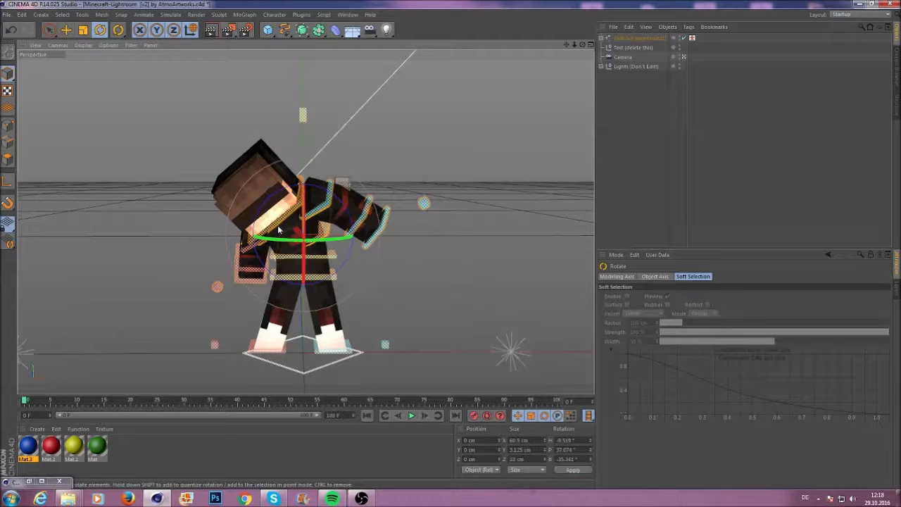
{"action": "left_click", "coordinate": [303, 230]}
{"action": "key", "text": "e"}
{"action": "left_click_drag", "start_coordinate": [302, 231], "coordinate": [295, 247]}
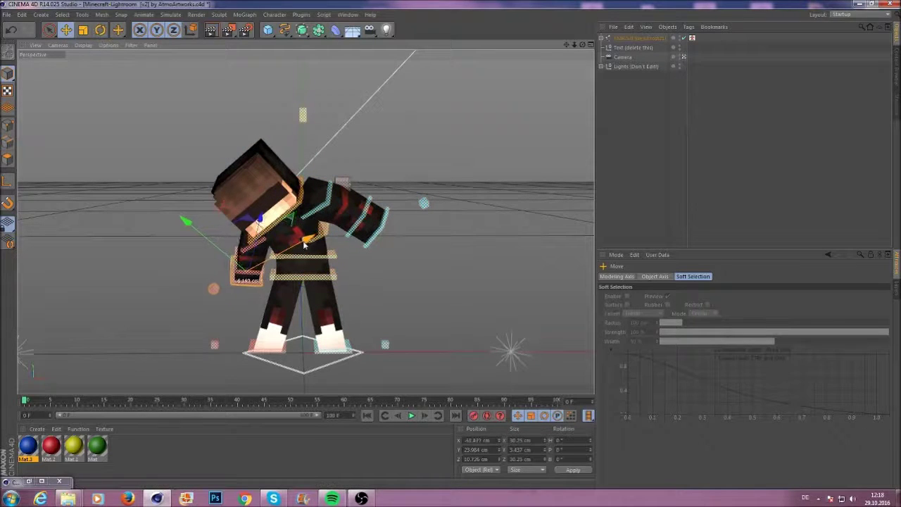
Step: Rotate the torso controller to straighten it, then lean it sideways again
{"action": "left_click", "coordinate": [410, 259]}
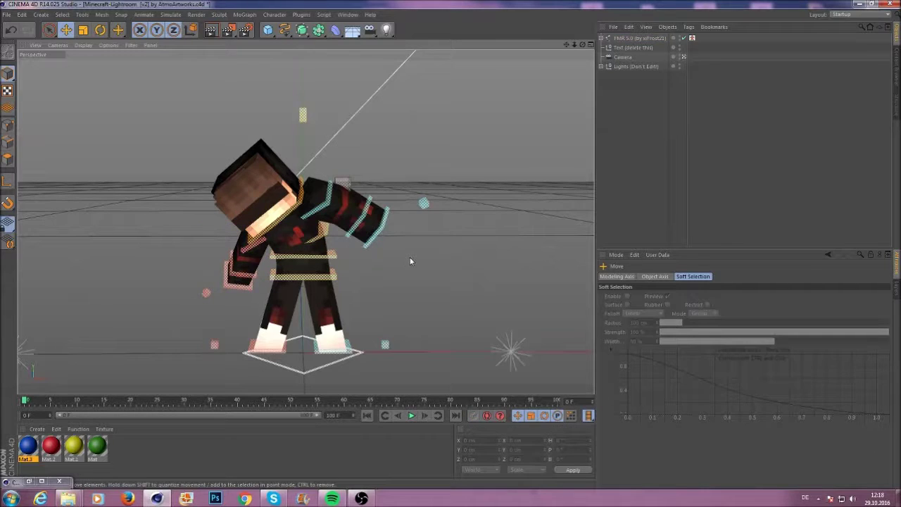
{"action": "left_click", "coordinate": [320, 235]}
{"action": "key", "text": "r"}
{"action": "mouse_move", "coordinate": [320, 235]}
{"action": "left_mouse_down"}
{"action": "mouse_move", "coordinate": [339, 283]}
{"action": "mouse_move", "coordinate": [309, 260]}
{"action": "left_mouse_up"}
{"action": "left_click", "coordinate": [218, 275]}
{"action": "key", "text": "e"}
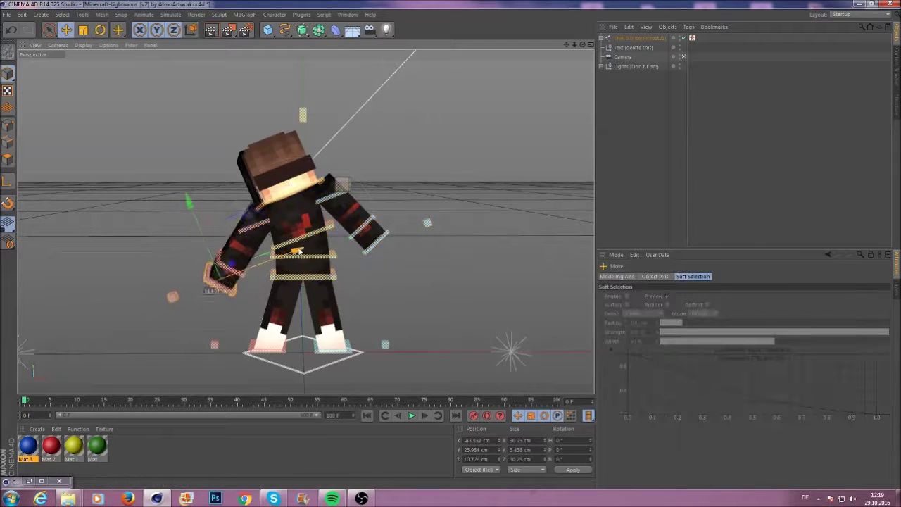
{"action": "left_click", "coordinate": [372, 208]}
{"action": "key", "text": "r"}
{"action": "left_click_drag", "start_coordinate": [366, 241], "coordinate": [258, 231]}
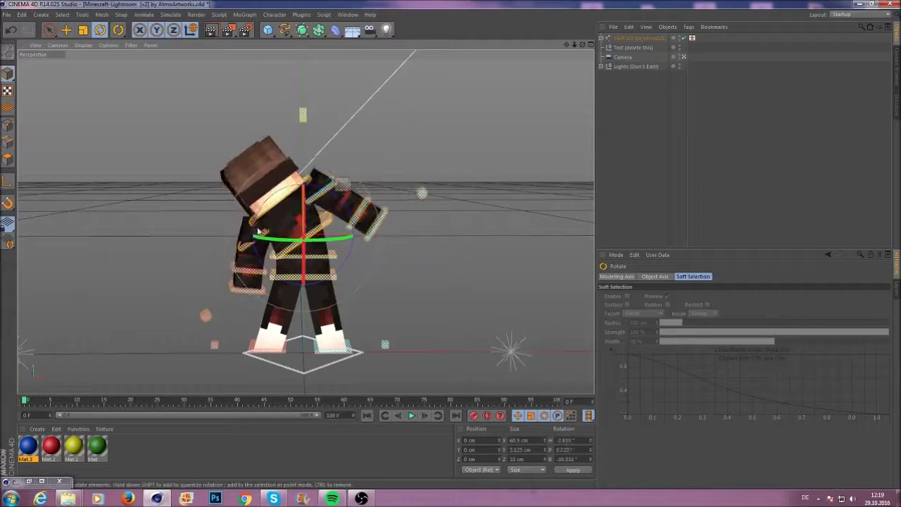
Step: Tilt the head via controlNeck and move the left hand up and left
{"action": "left_click", "coordinate": [304, 204]}
{"action": "left_click_drag", "start_coordinate": [304, 204], "coordinate": [295, 203]}
{"action": "left_click", "coordinate": [495, 204]}
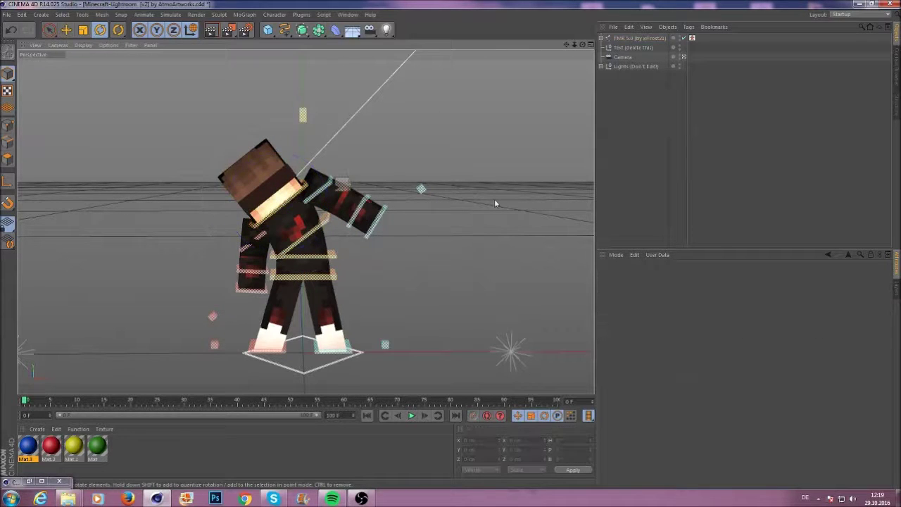
{"action": "left_click", "coordinate": [254, 285]}
{"action": "key", "text": "e"}
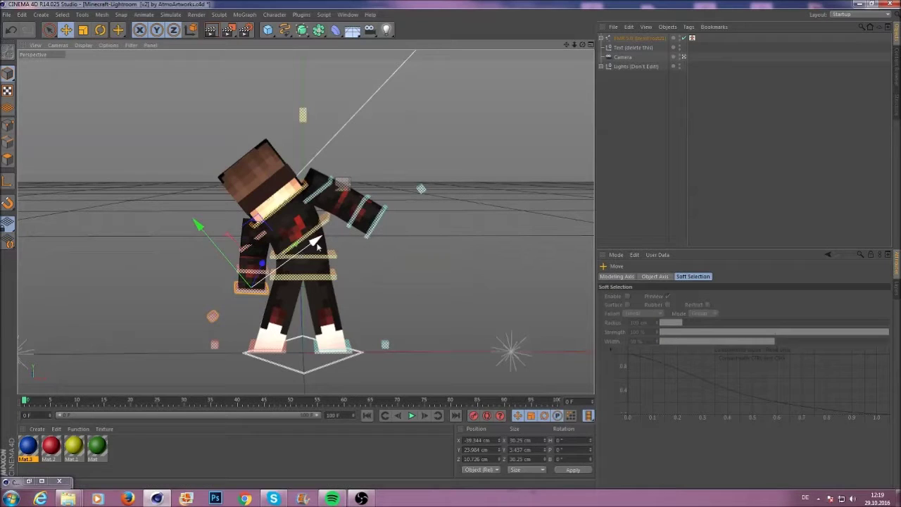
{"action": "left_click_drag", "start_coordinate": [315, 241], "coordinate": [256, 225]}
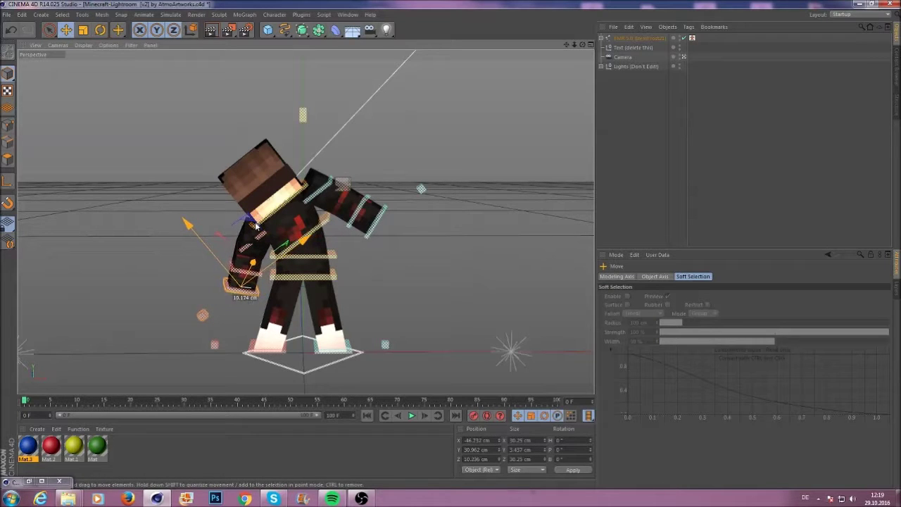
{"action": "left_click", "coordinate": [129, 237]}
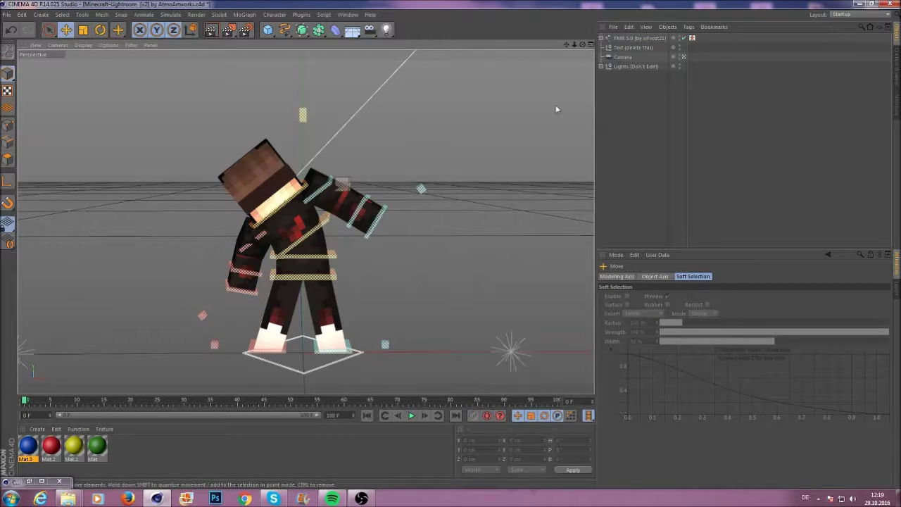
{"action": "left_click", "coordinate": [255, 292]}
{"action": "left_click", "coordinate": [468, 261]}
Step: Rotate goalArmL and move it out and up so the arm stretches diagonally
{"action": "left_click", "coordinate": [372, 224]}
{"action": "key", "text": "r"}
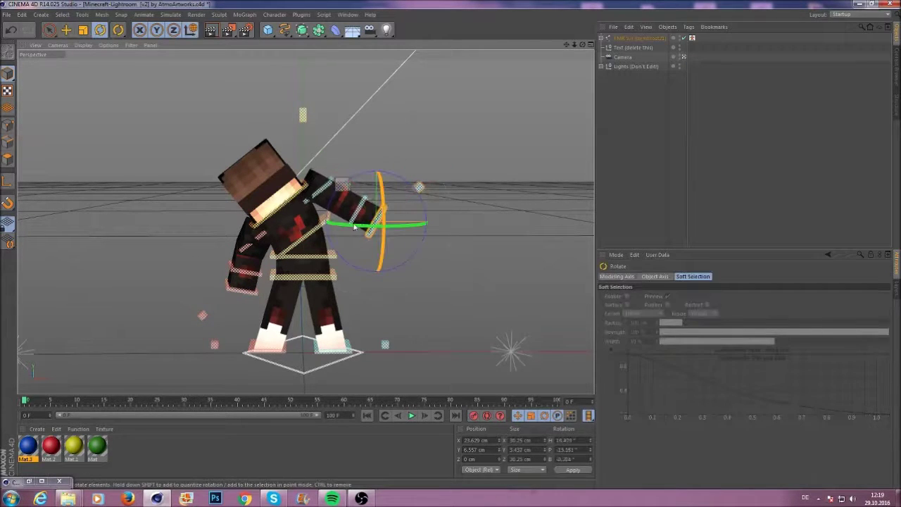
{"action": "left_click_drag", "start_coordinate": [377, 212], "coordinate": [350, 223]}
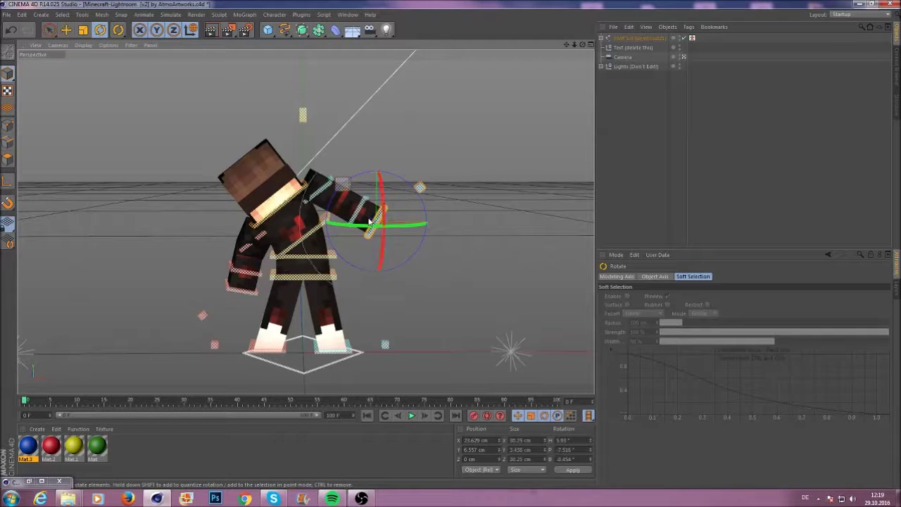
{"action": "key", "text": "e"}
{"action": "mouse_move", "coordinate": [377, 208]}
{"action": "left_mouse_down"}
{"action": "mouse_move", "coordinate": [367, 222]}
{"action": "mouse_move", "coordinate": [401, 192]}
{"action": "left_mouse_up"}
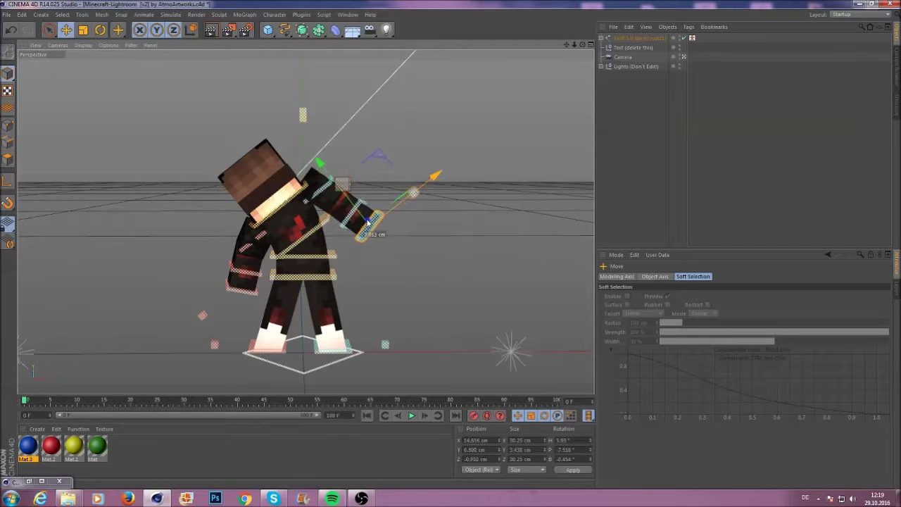
{"action": "left_click", "coordinate": [441, 228]}
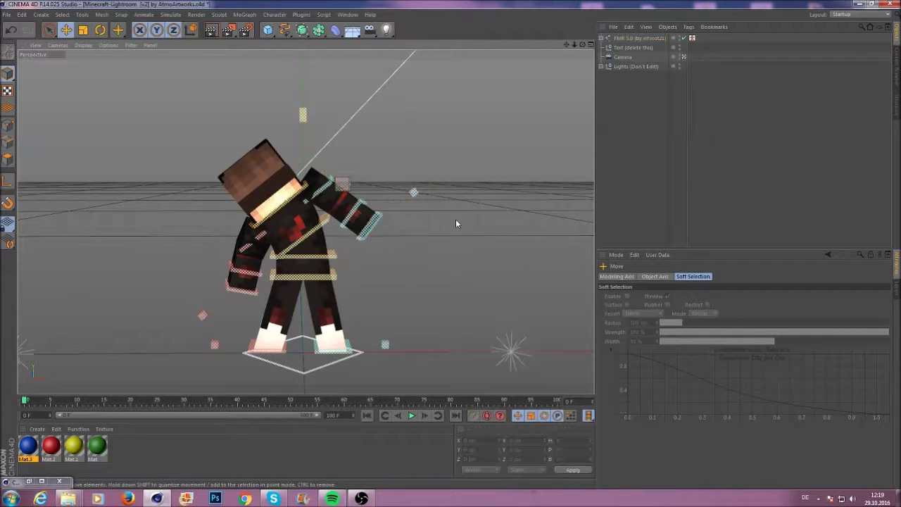
Step: Set Sword Left to Iron in the FMR 5.0 rig's Tools options
{"action": "left_click", "coordinate": [638, 38]}
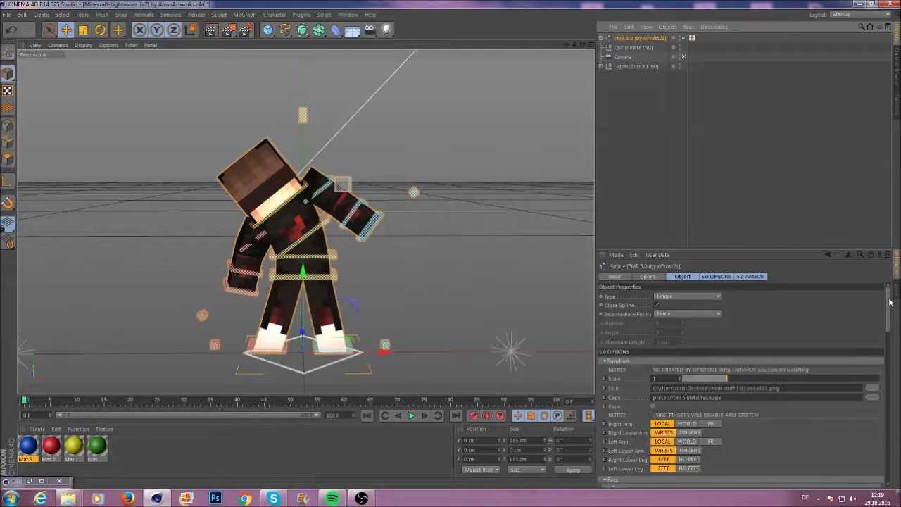
{"action": "left_click_drag", "start_coordinate": [890, 302], "coordinate": [877, 392]}
{"action": "scroll", "coordinate": [873, 401], "scroll_direction": "down", "scroll_amount": 2}
{"action": "scroll", "coordinate": [878, 437], "scroll_direction": "down", "scroll_amount": 2}
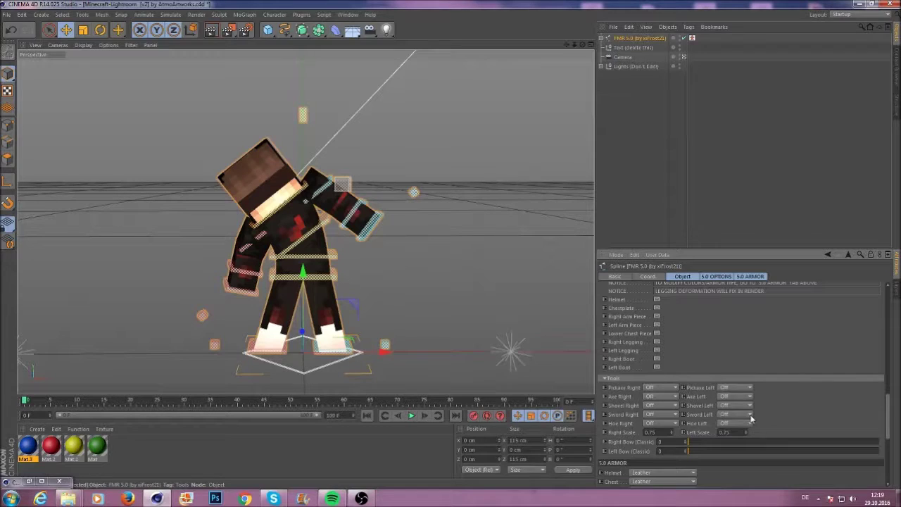
{"action": "left_click", "coordinate": [751, 415]}
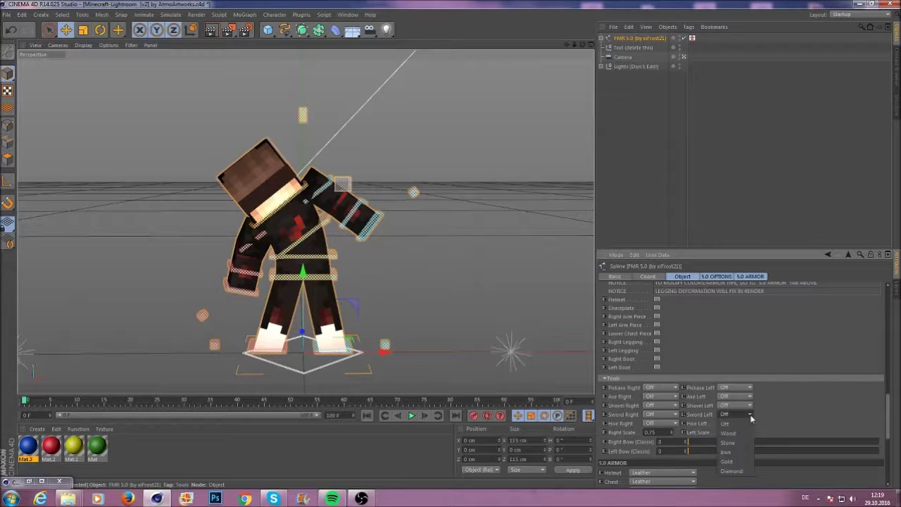
{"action": "left_click", "coordinate": [730, 453]}
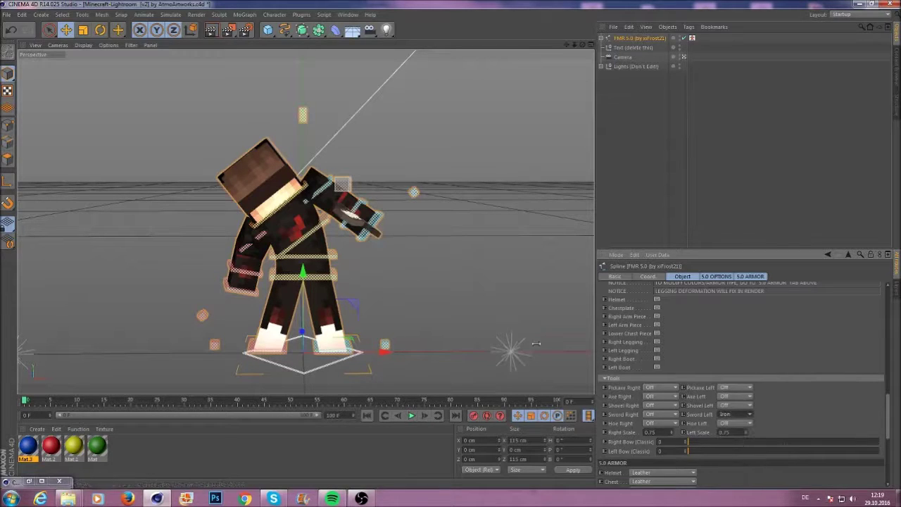
Step: Move the left arm goal control to angle the iron sword across the body
{"action": "left_click", "coordinate": [379, 220]}
{"action": "left_click_drag", "start_coordinate": [380, 221], "coordinate": [377, 224]}
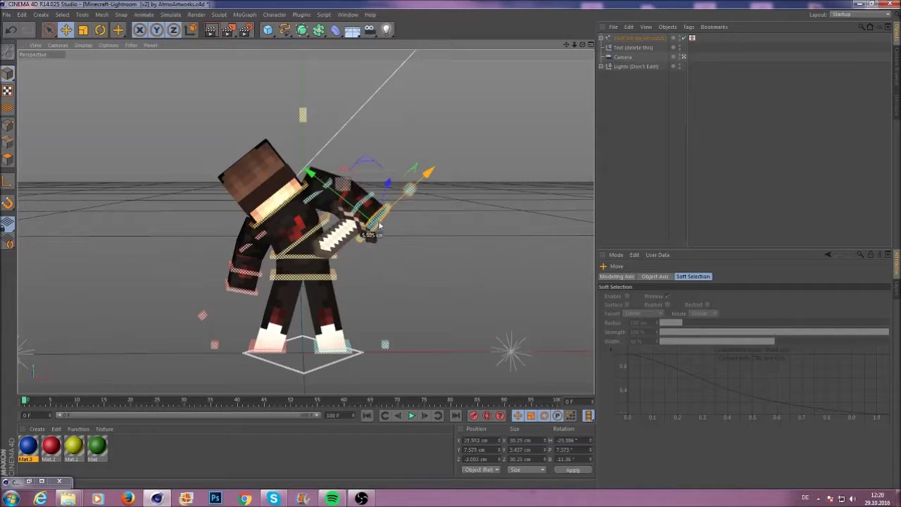
{"action": "left_click", "coordinate": [637, 37]}
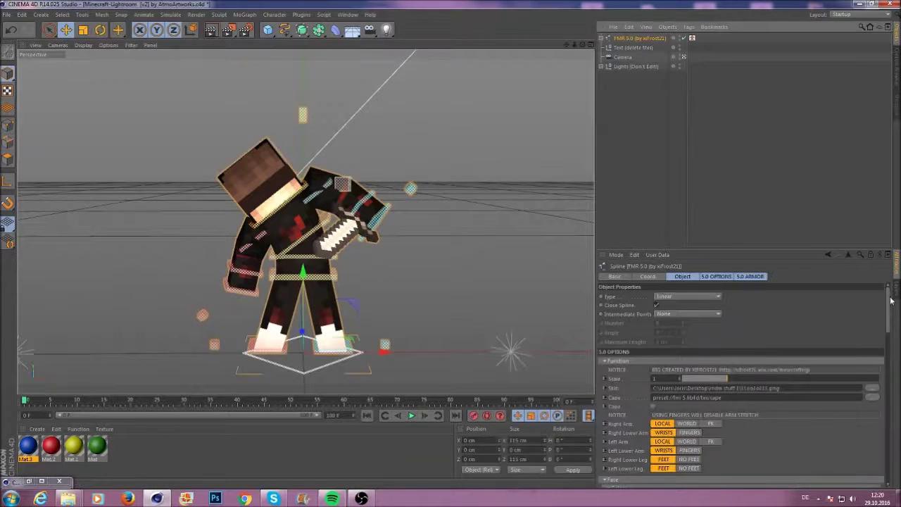
Step: Try Left Scale values of 1.25, 0.75 and larger for the sword, settling on 1
{"action": "left_click_drag", "start_coordinate": [888, 301], "coordinate": [879, 390]}
{"action": "scroll", "coordinate": [879, 389], "scroll_direction": "down", "scroll_amount": 2}
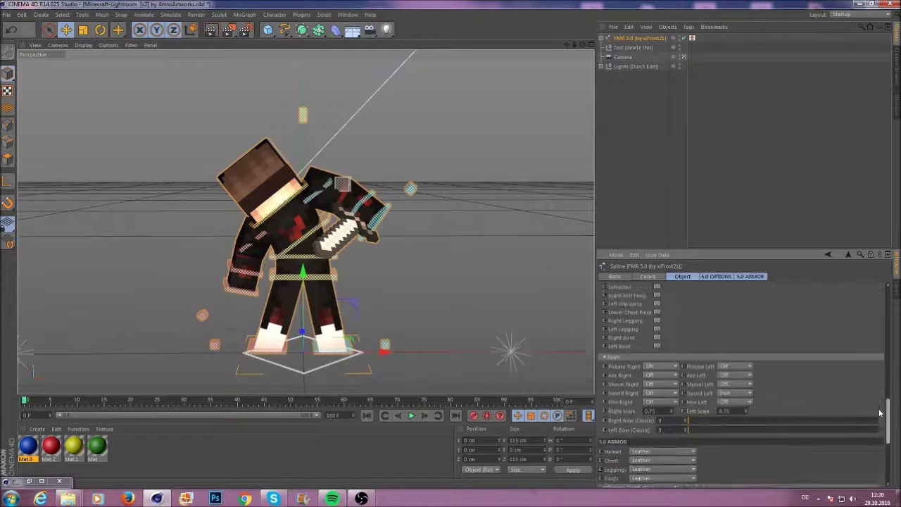
{"action": "scroll", "coordinate": [880, 390], "scroll_direction": "down", "scroll_amount": 2}
{"action": "left_click", "coordinate": [746, 399]}
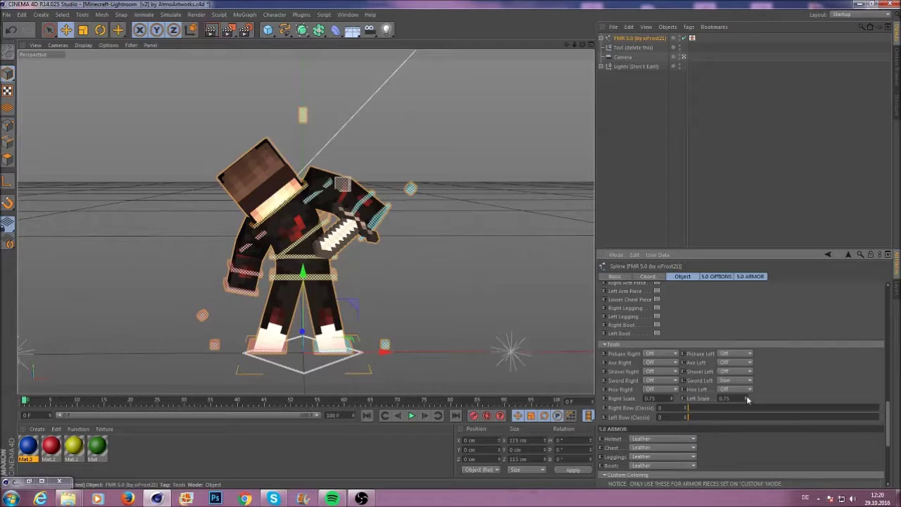
{"action": "left_click", "coordinate": [747, 401]}
{"action": "left_click", "coordinate": [748, 403]}
{"action": "left_click_drag", "start_coordinate": [748, 401], "coordinate": [750, 406]}
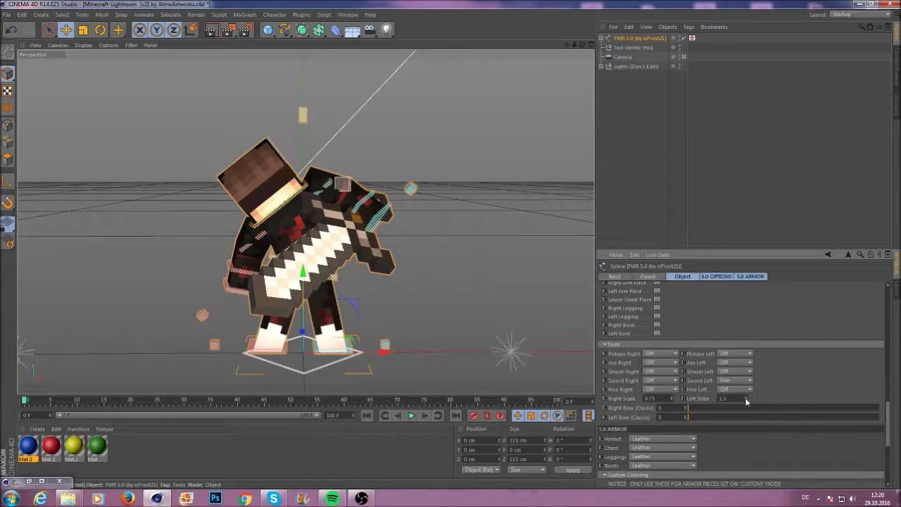
{"action": "left_click", "coordinate": [747, 402]}
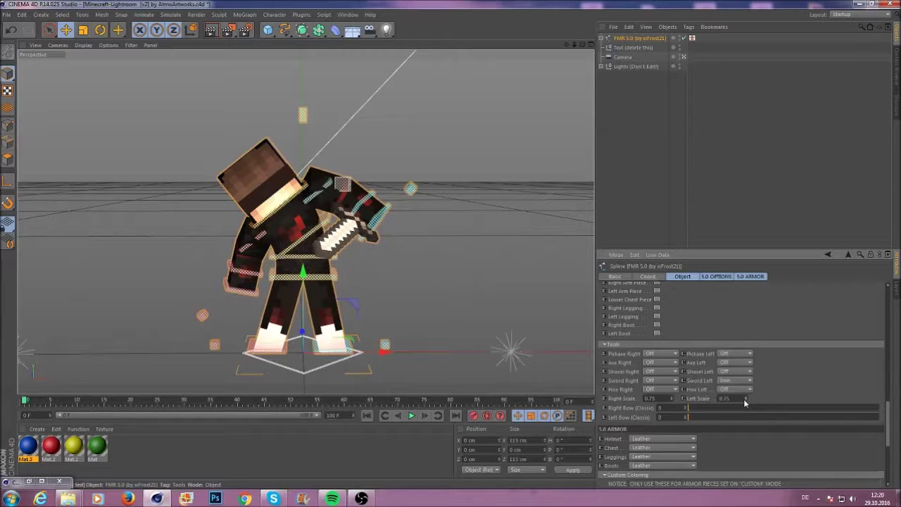
Step: Test Right Bow (Classic) values 4 and 3, then set it back to 0
{"action": "left_click", "coordinate": [686, 410]}
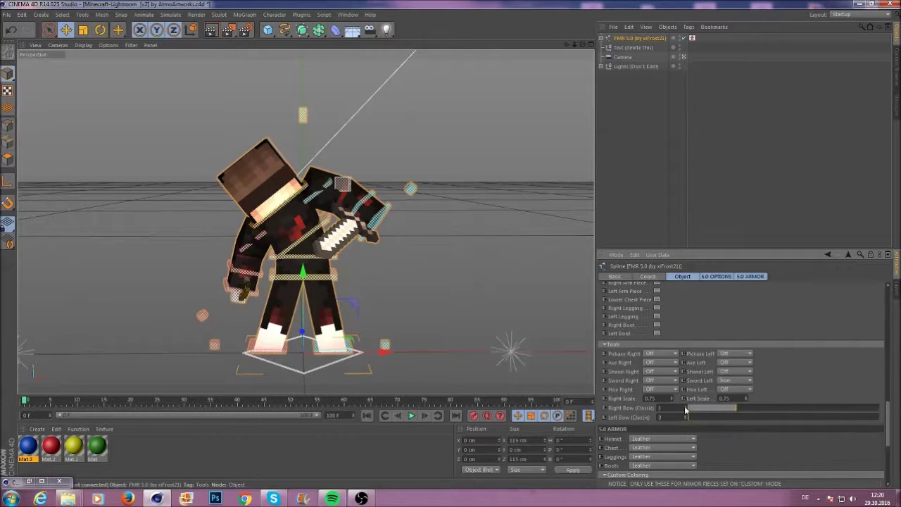
{"action": "left_click", "coordinate": [686, 409]}
{"action": "left_click", "coordinate": [685, 409]}
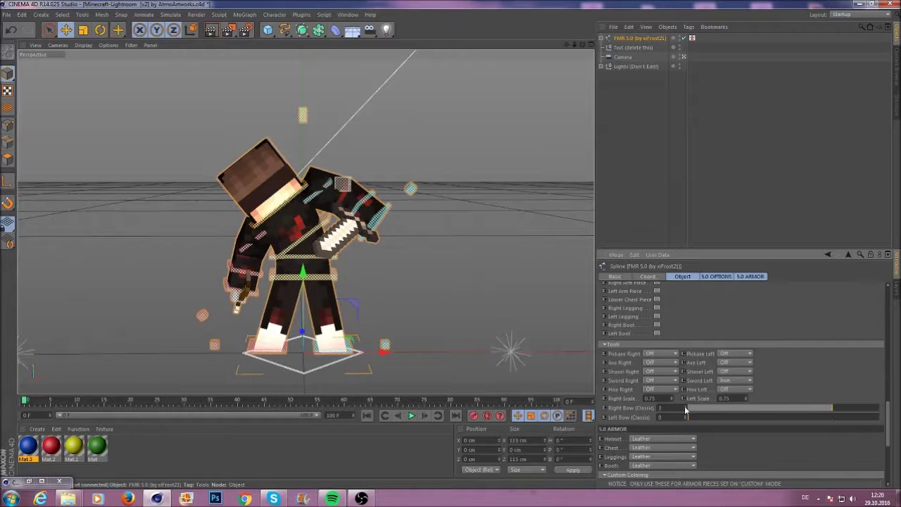
{"action": "left_click", "coordinate": [685, 410]}
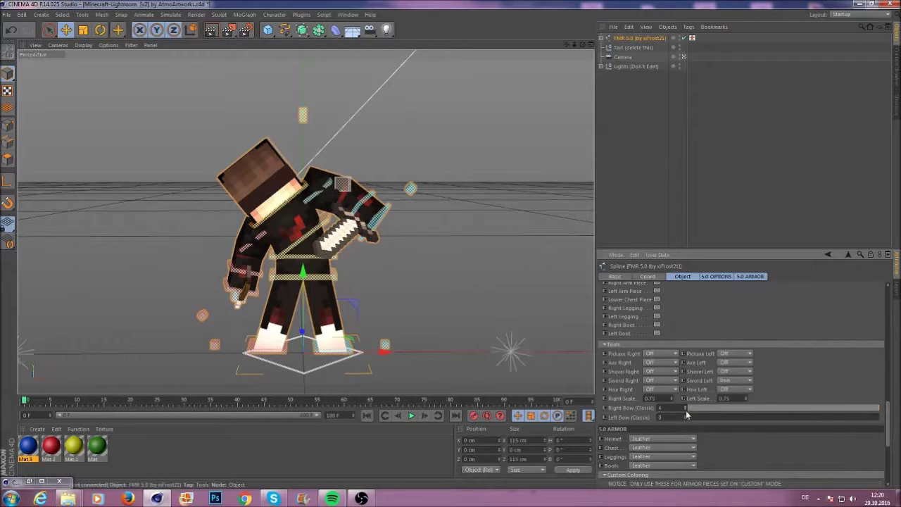
{"action": "left_click", "coordinate": [685, 410]}
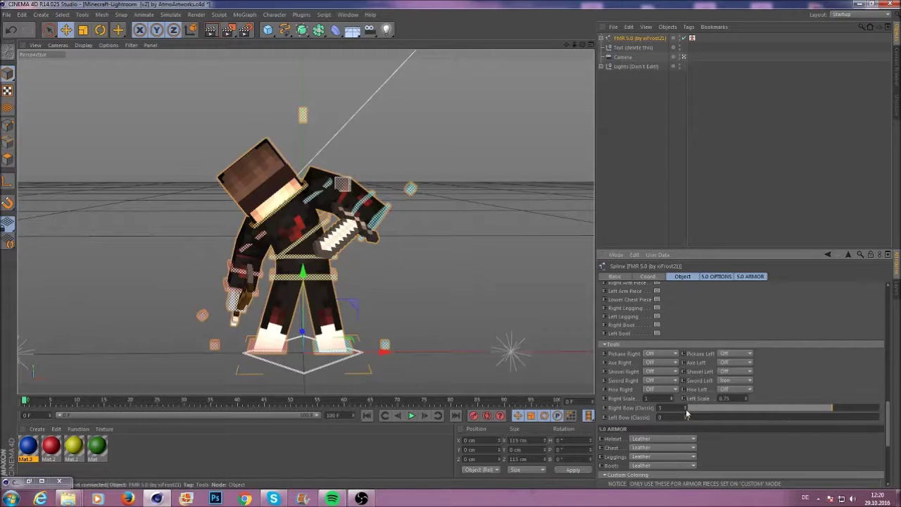
{"action": "left_click_drag", "start_coordinate": [687, 414], "coordinate": [666, 404]}
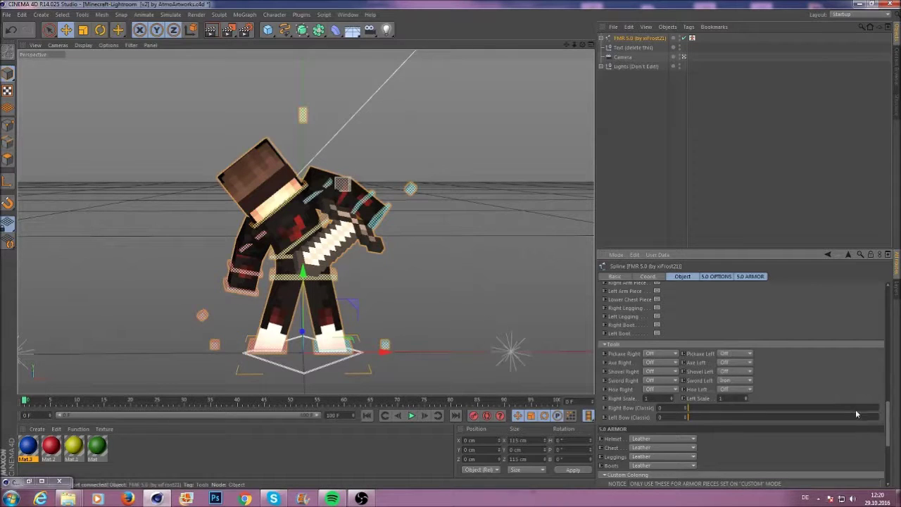
{"action": "left_click_drag", "start_coordinate": [889, 416], "coordinate": [880, 301]}
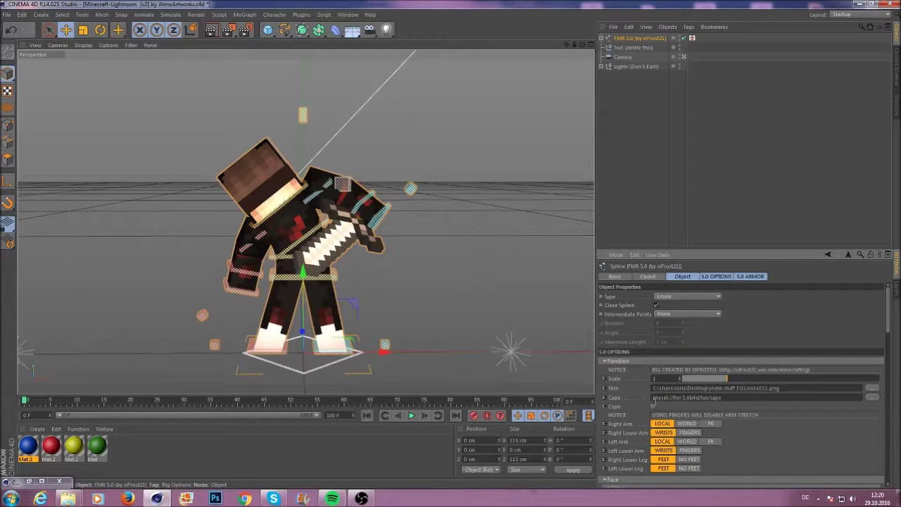
Step: Enable the Cape option in the rig's 5.0 Options
{"action": "left_click", "coordinate": [654, 406]}
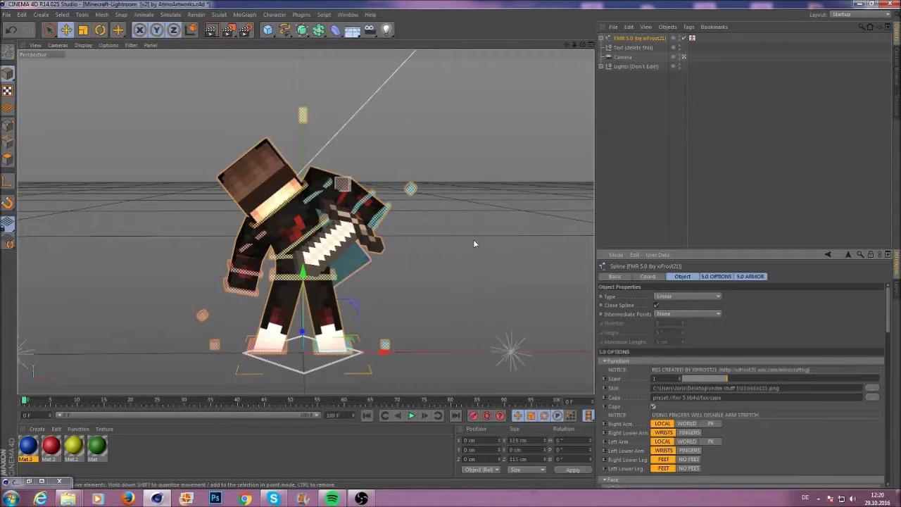
Step: Render the posed scene to the Picture Viewer
{"action": "left_click", "coordinate": [230, 32]}
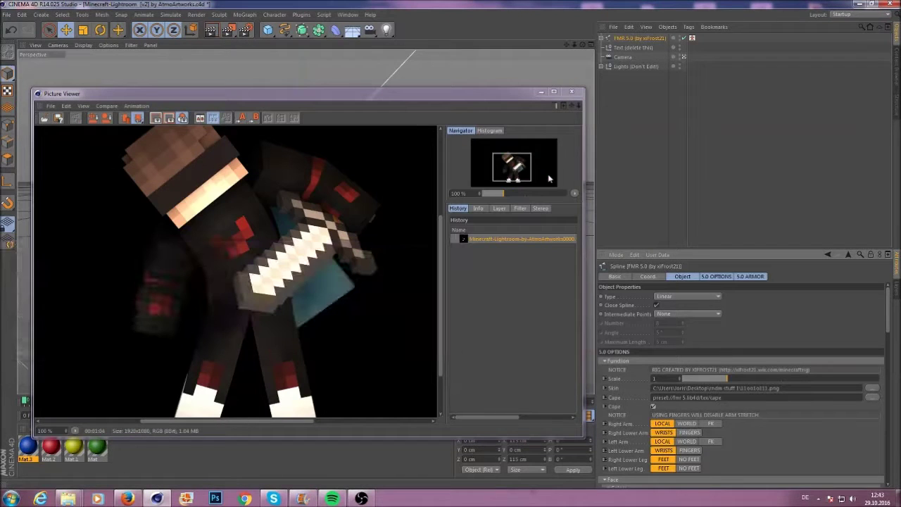
Step: Inspect the render, then choose Save as on its History entry, keeping PNG format
{"action": "mouse_move", "coordinate": [523, 180]}
{"action": "left_mouse_down"}
{"action": "mouse_move", "coordinate": [519, 161]}
{"action": "mouse_move", "coordinate": [513, 177]}
{"action": "mouse_move", "coordinate": [517, 167]}
{"action": "mouse_move", "coordinate": [522, 179]}
{"action": "mouse_move", "coordinate": [517, 166]}
{"action": "mouse_move", "coordinate": [523, 180]}
{"action": "left_mouse_up"}
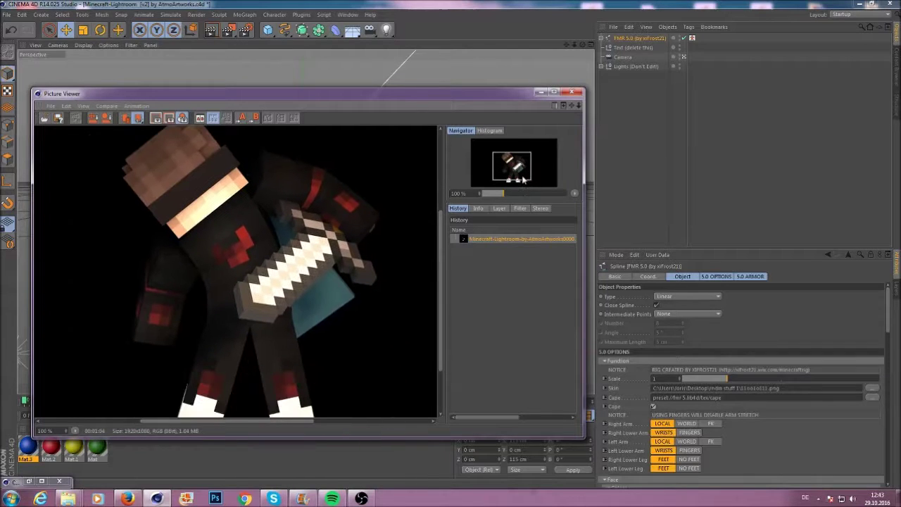
{"action": "right_click", "coordinate": [502, 236]}
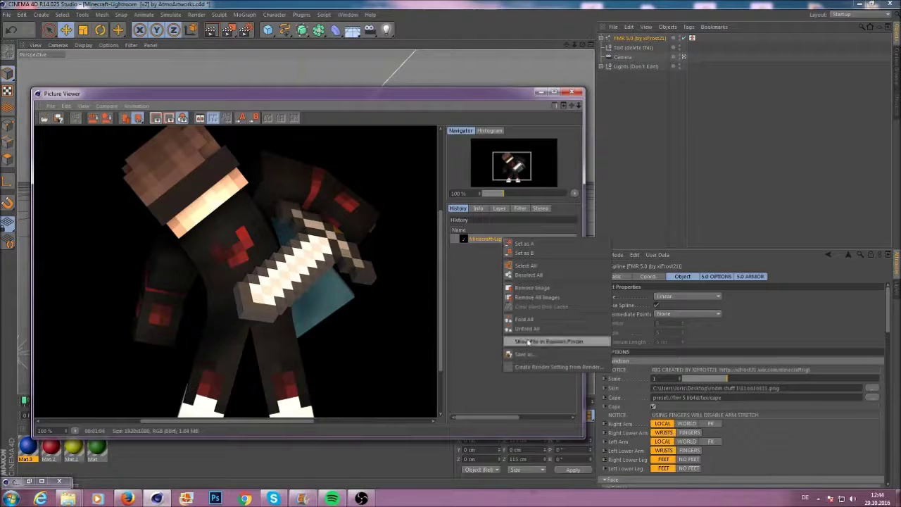
{"action": "left_click", "coordinate": [529, 354]}
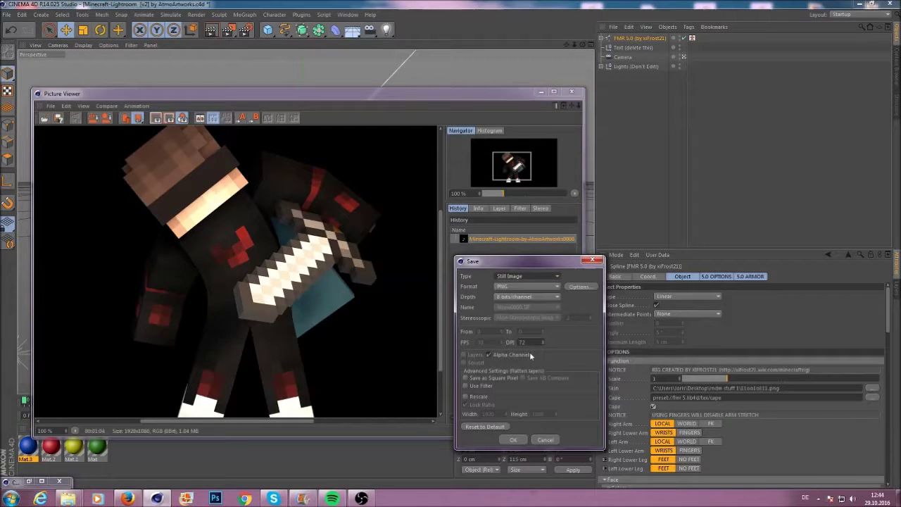
{"action": "left_click", "coordinate": [513, 439]}
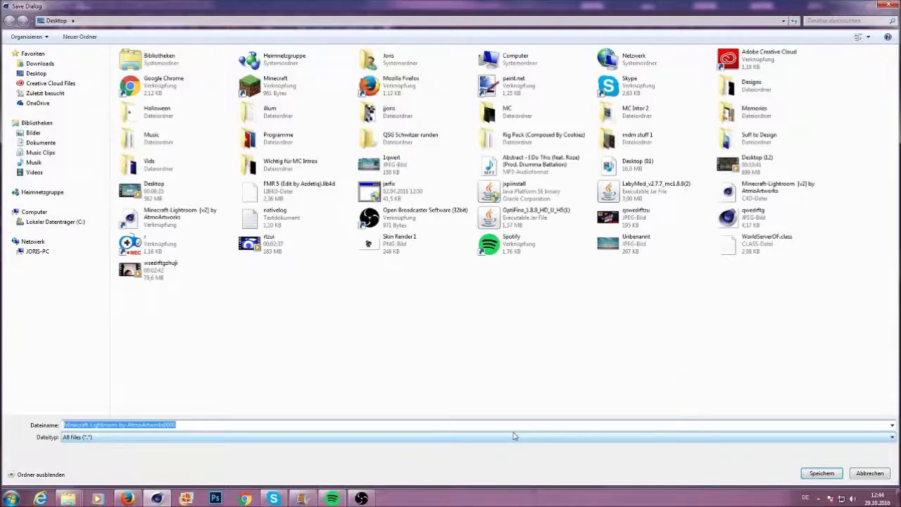
Step: Save the render on the Desktop as 'Skin render tutorial'
{"action": "type", "text": "Ski"}
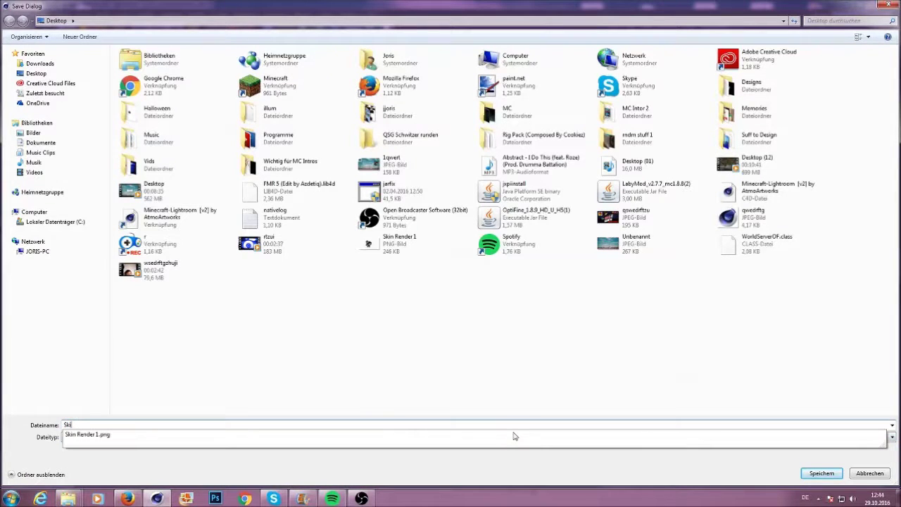
{"action": "type", "text": "n render tutorial"}
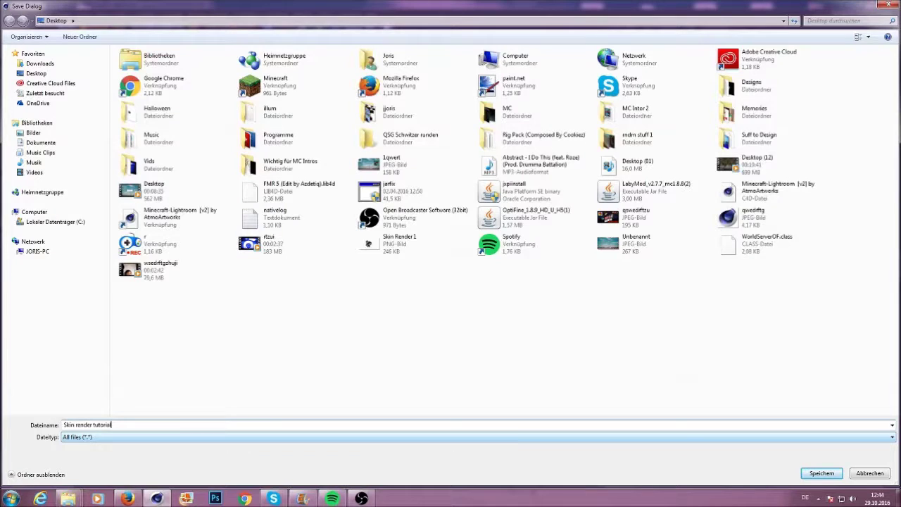
{"action": "left_click", "coordinate": [36, 74]}
{"action": "left_click", "coordinate": [809, 477]}
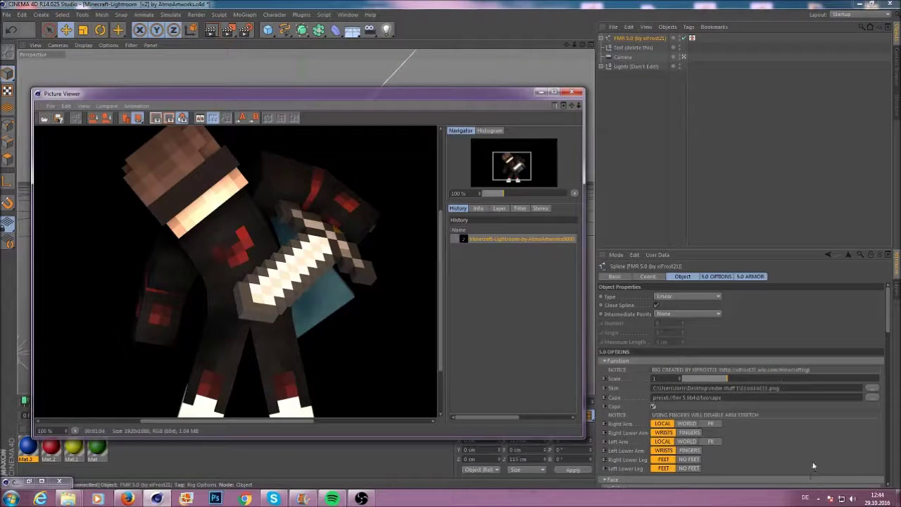
Step: Minimize Cinema 4D and OBS, moving the Skin render tutorial icon into open space
{"action": "left_click", "coordinate": [859, 5]}
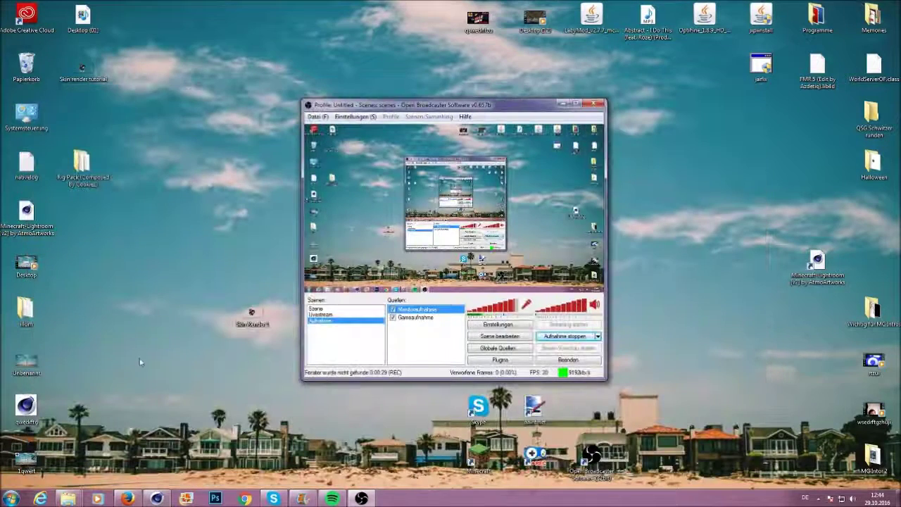
{"action": "left_click_drag", "start_coordinate": [82, 69], "coordinate": [139, 264]}
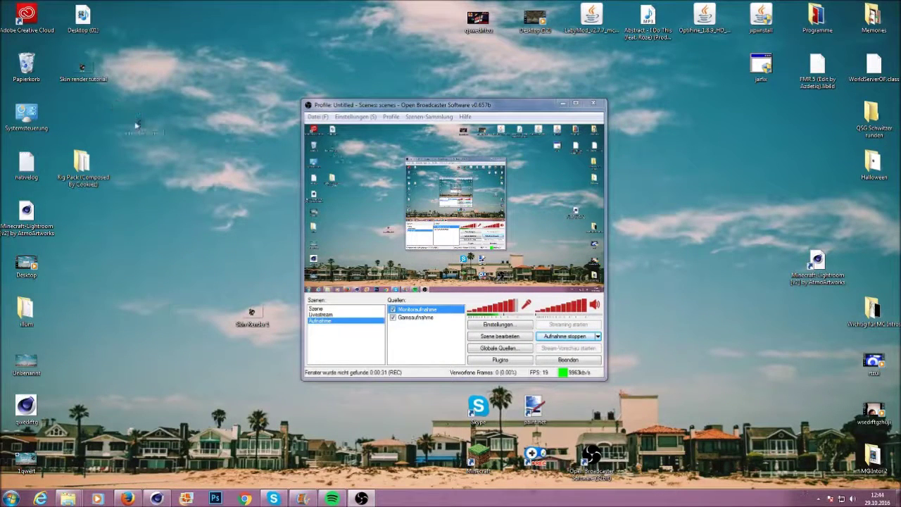
{"action": "left_click", "coordinate": [562, 104]}
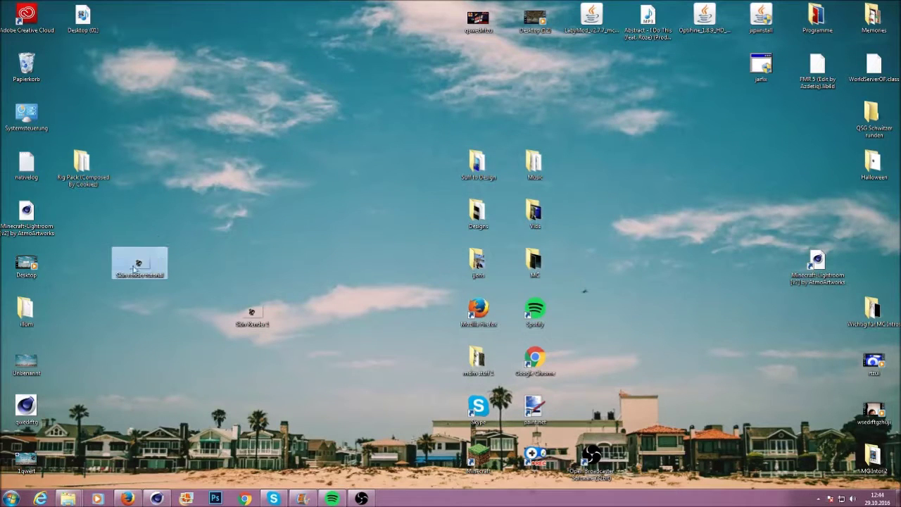
Step: Open the Skin render tutorial image in Windows Photo Gallery
{"action": "left_click", "coordinate": [200, 260]}
{"action": "left_click", "coordinate": [137, 263]}
{"action": "double_click", "coordinate": [138, 263]}
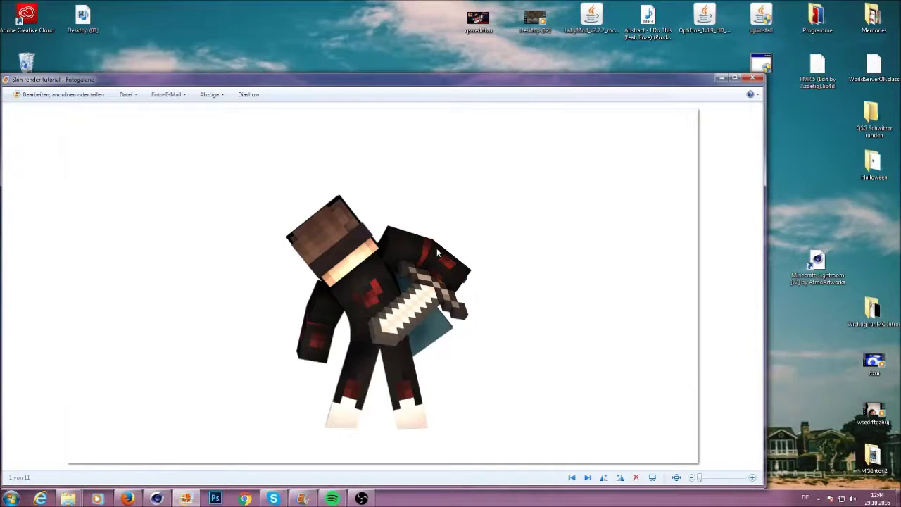
{"action": "left_click", "coordinate": [753, 78]}
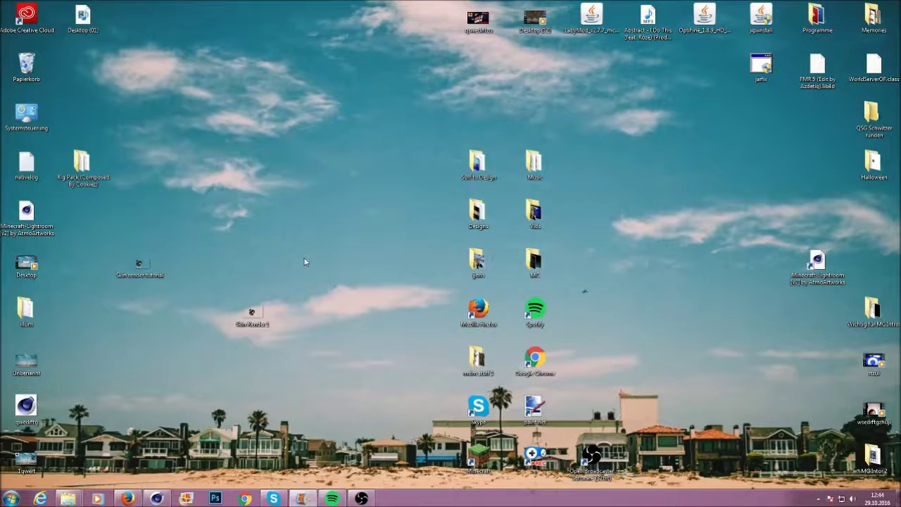
Step: Place the Skin Render 1 icon beside Skin render tutorial and deselect it
{"action": "left_click_drag", "start_coordinate": [251, 313], "coordinate": [195, 264]}
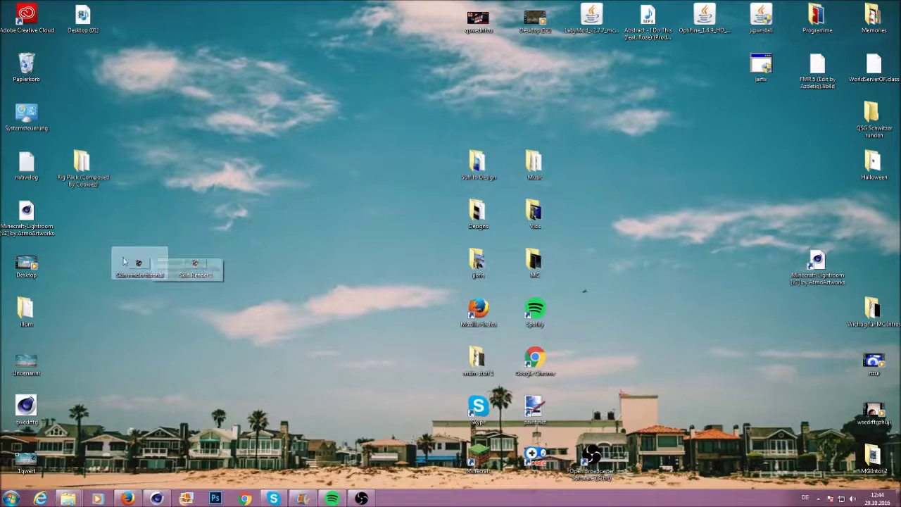
{"action": "left_click", "coordinate": [163, 231]}
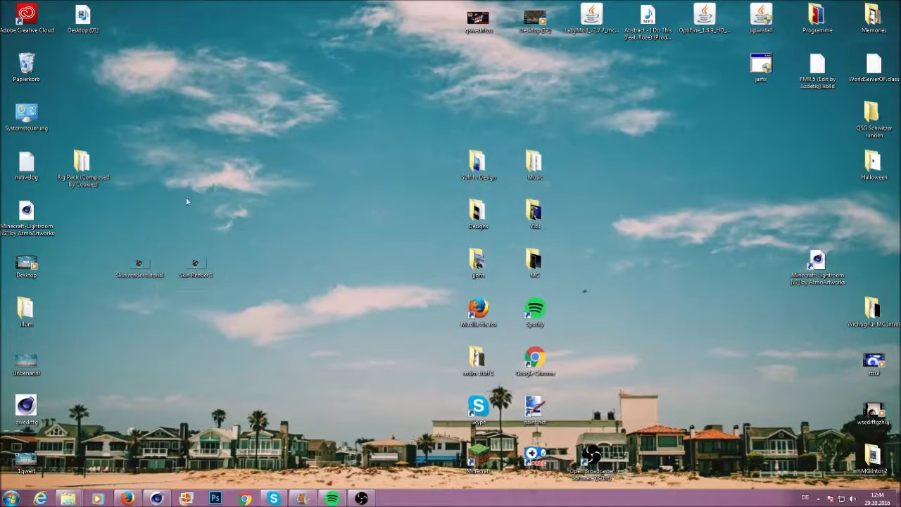